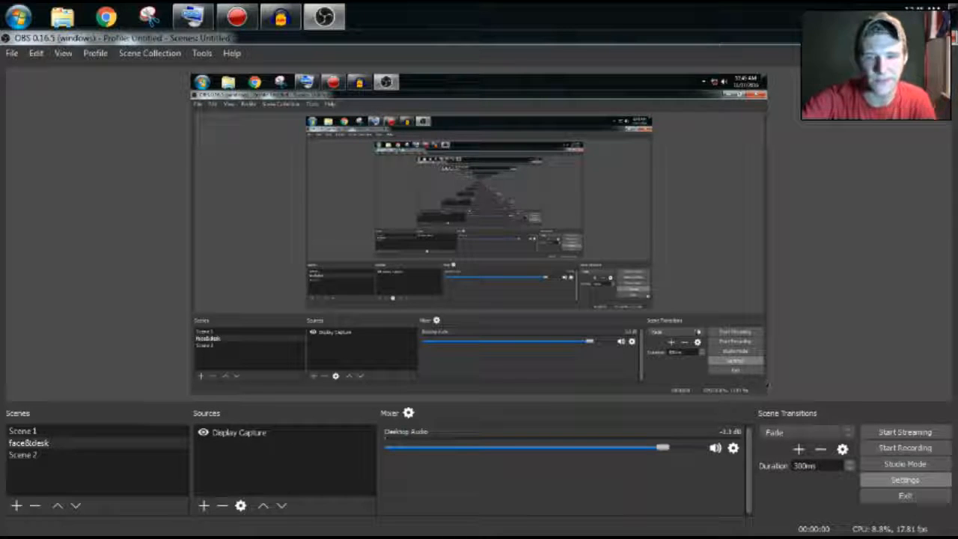
# - Open the program settings and view the available interface themes in the general settings
pyautogui.click(904, 480)
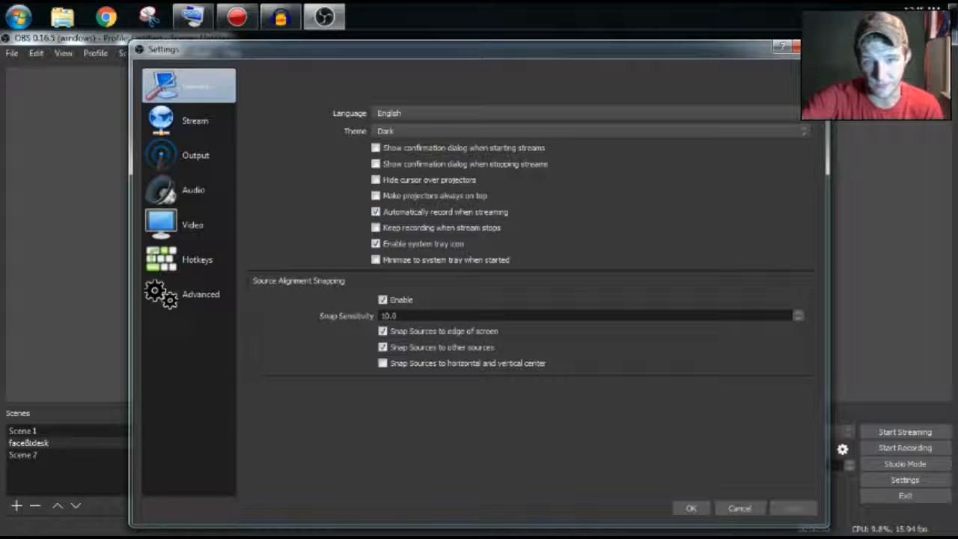
pyautogui.click(589, 131)
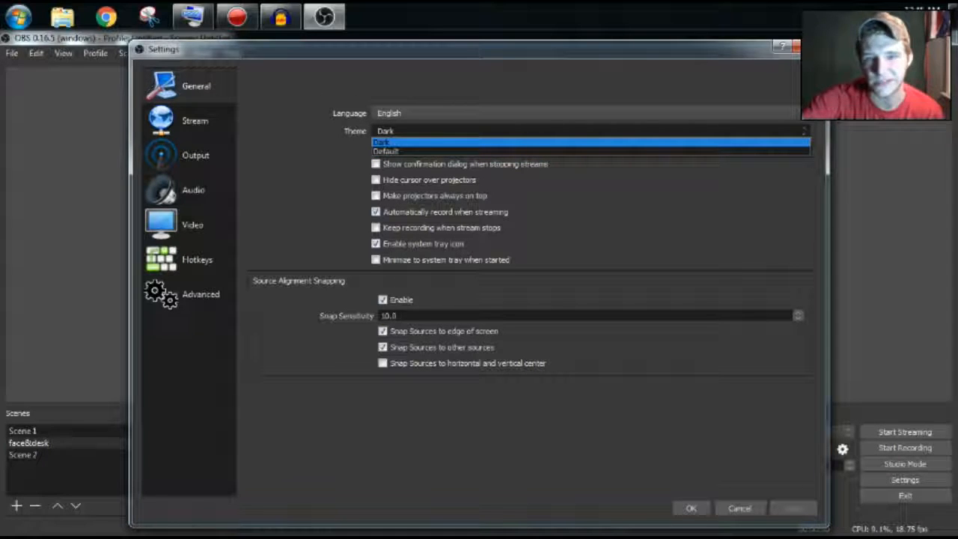
pyautogui.press('Escape')
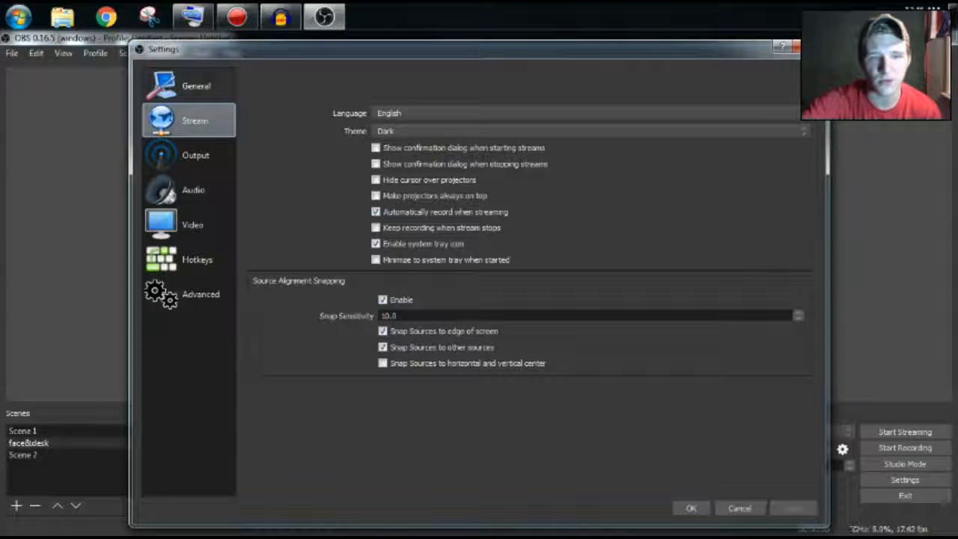
# - Examine the streaming settings, including the available stream types, services and servers
pyautogui.click(195, 120)
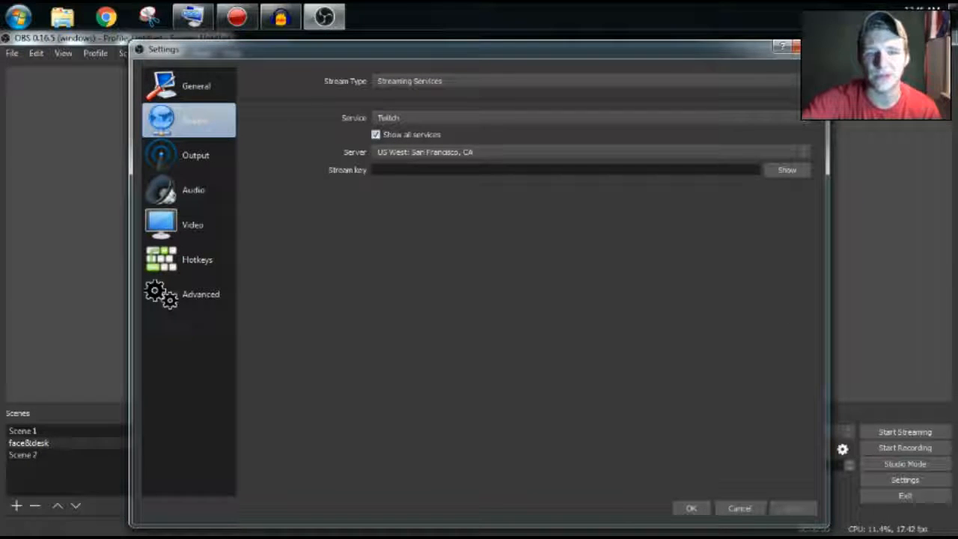
pyautogui.click(586, 81)
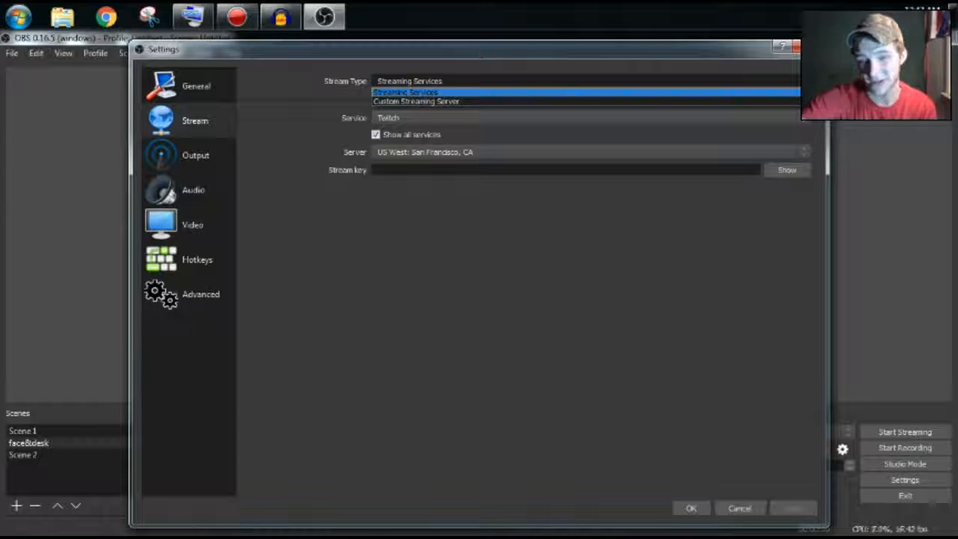
pyautogui.press('Escape')
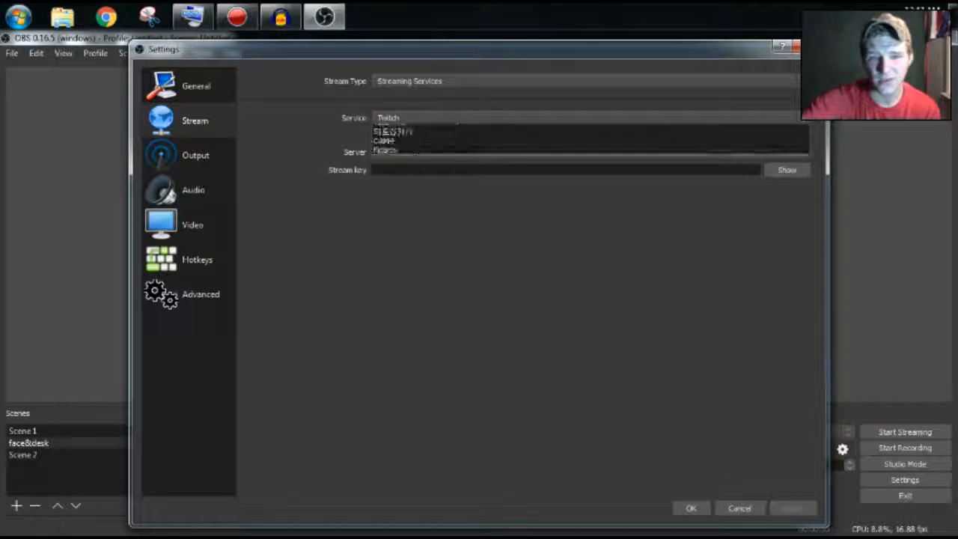
pyautogui.click(588, 117)
pyautogui.press('Escape')
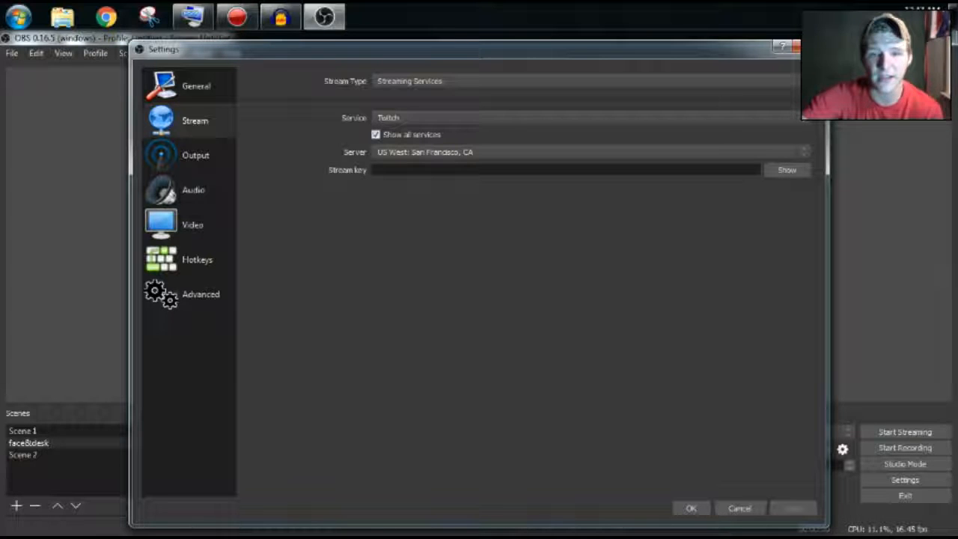
pyautogui.click(589, 151)
pyautogui.press('Escape')
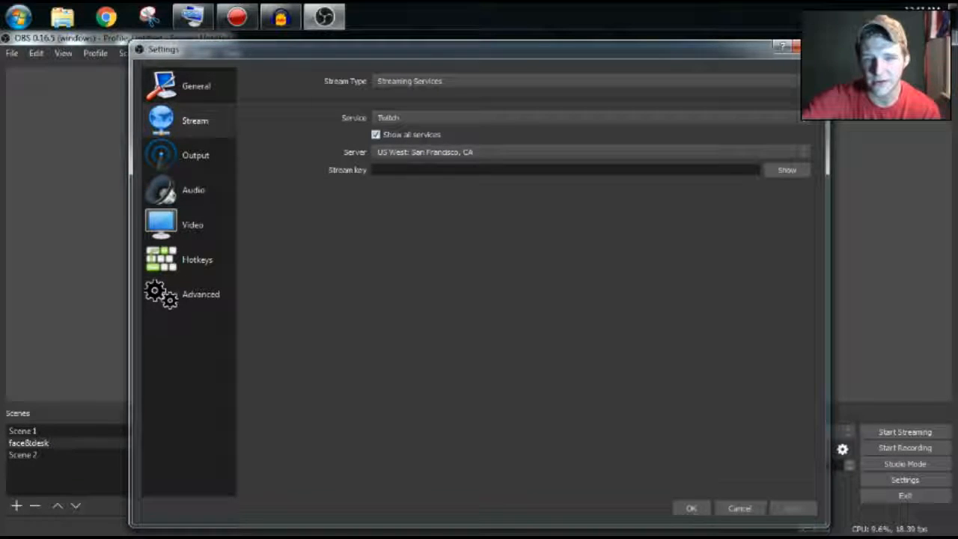
# - Examine the Advanced output mode's streaming and recording settings, including the FFmpeg output type options
pyautogui.click(188, 155)
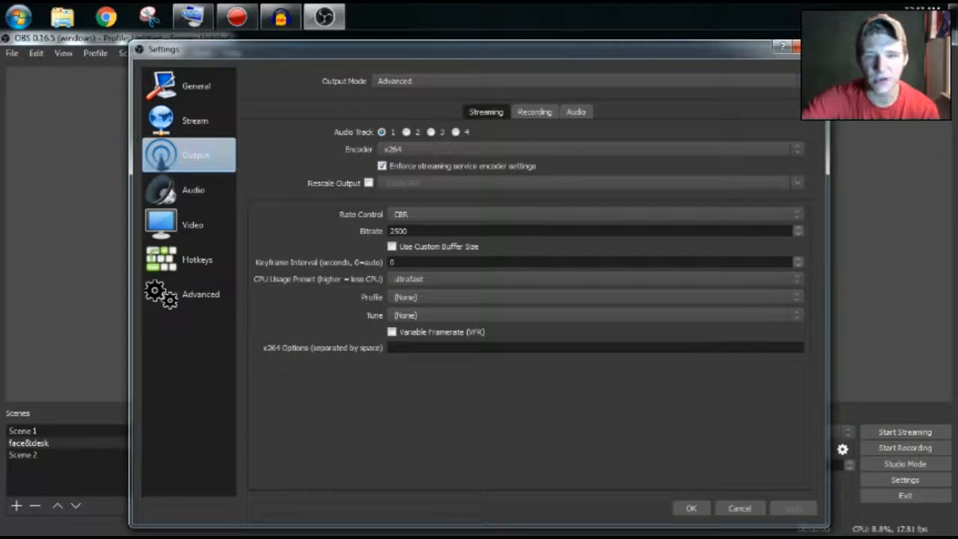
pyautogui.click(419, 81)
pyautogui.click(493, 101)
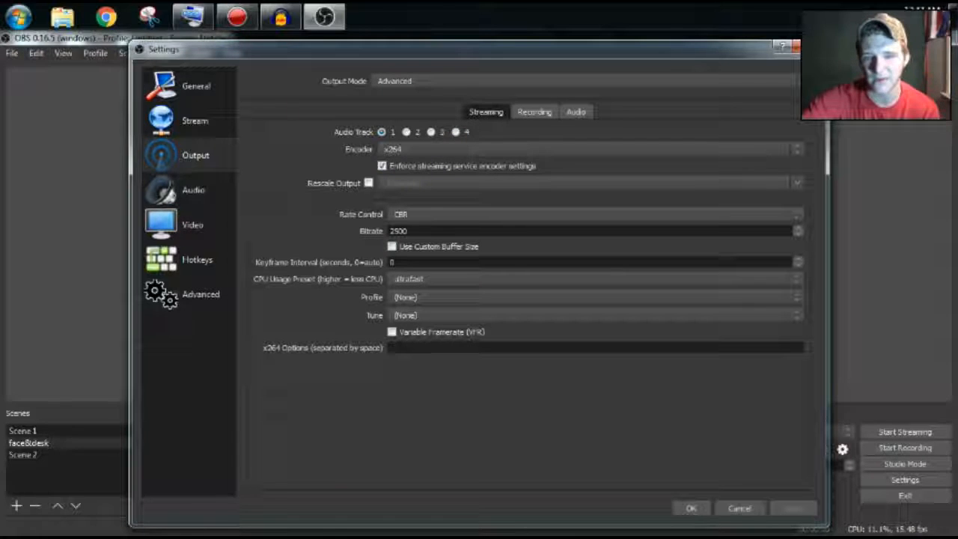
pyautogui.click(534, 112)
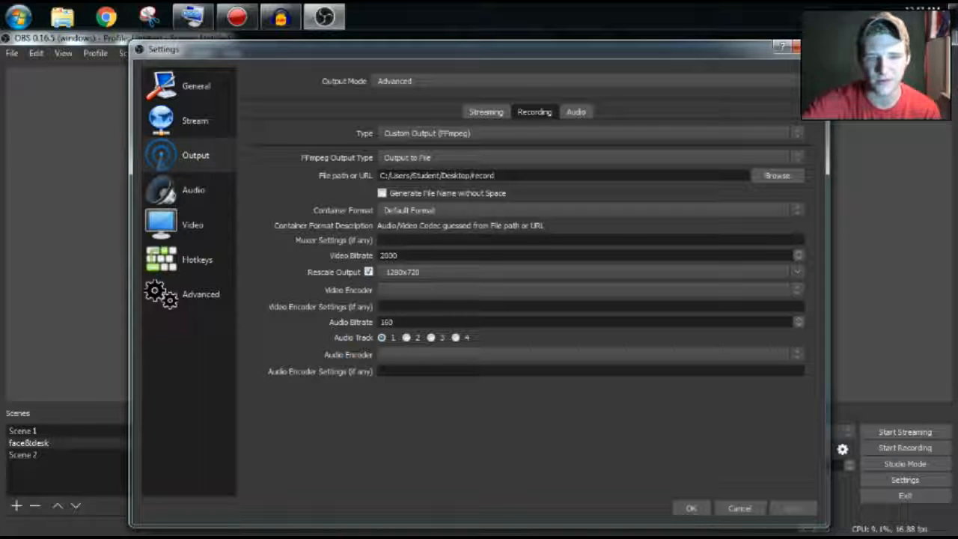
pyautogui.click(585, 157)
pyautogui.click(585, 157)
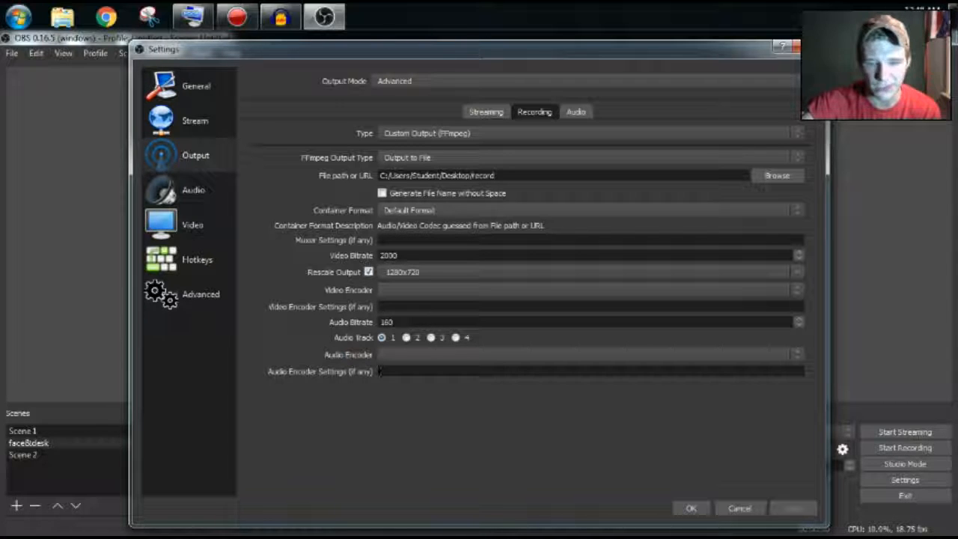
# - View the bitrate and name settings of the audio tracks in the output settings
pyautogui.click(190, 189)
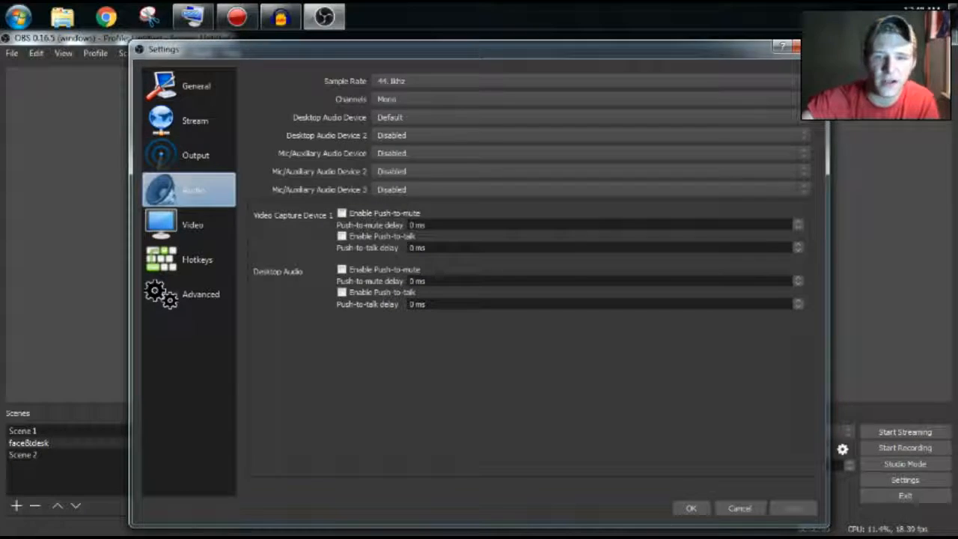
pyautogui.click(191, 155)
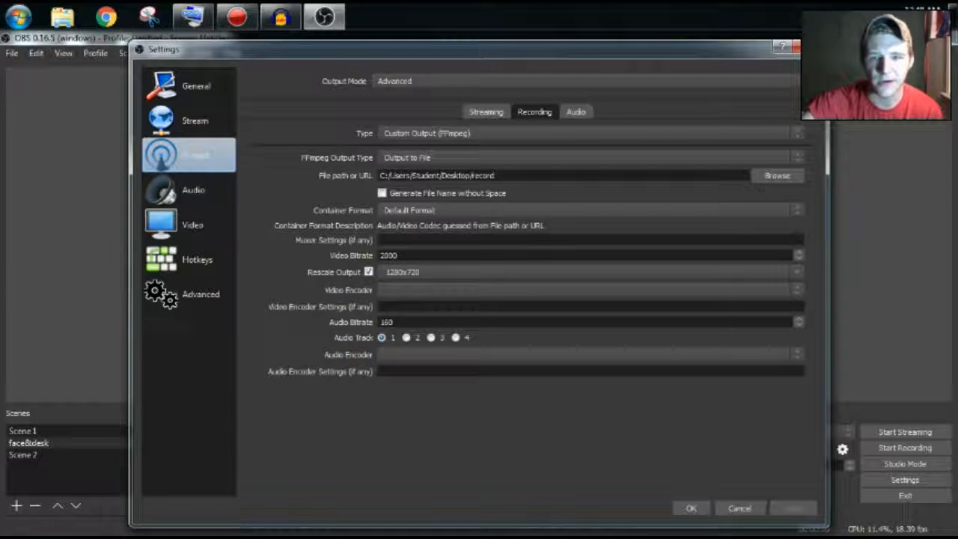
pyautogui.click(575, 112)
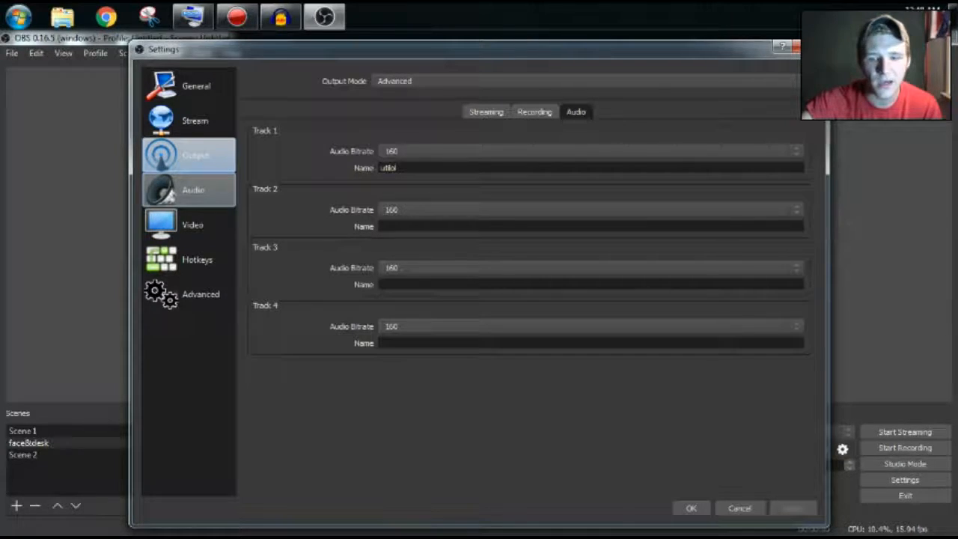
# - Examine the sample rate options in the audio settings and keep the first Mic/Auxiliary Audio Device at Disabled
pyautogui.click(189, 190)
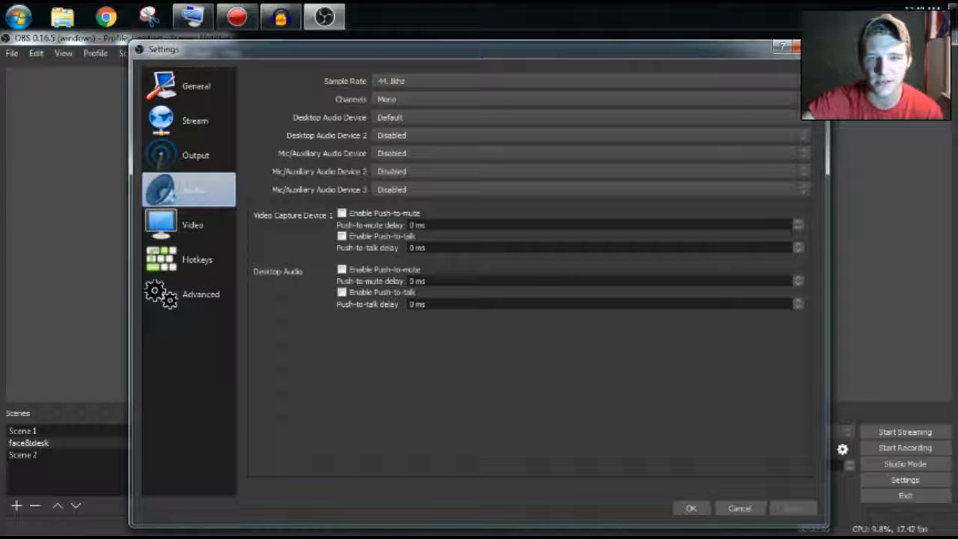
pyautogui.click(586, 80)
pyautogui.click(585, 81)
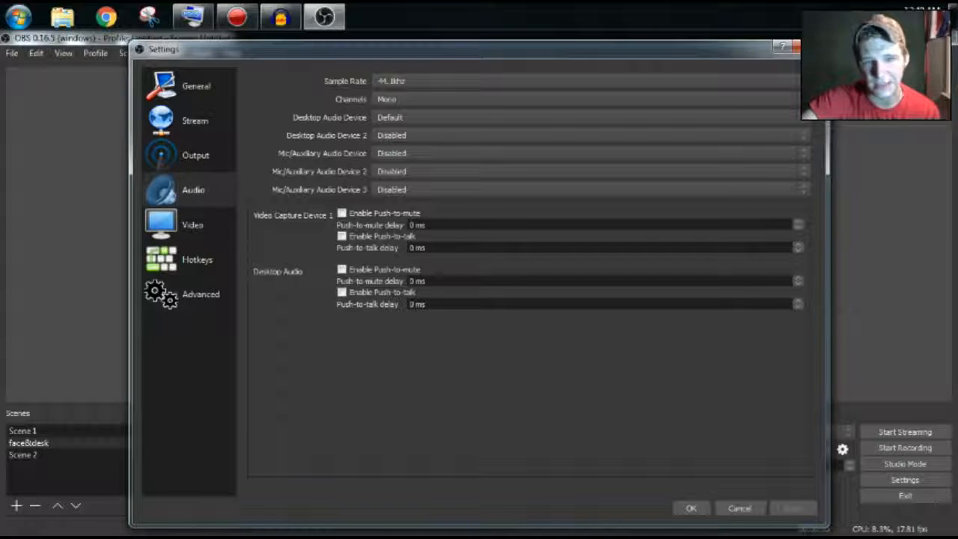
pyautogui.click(438, 155)
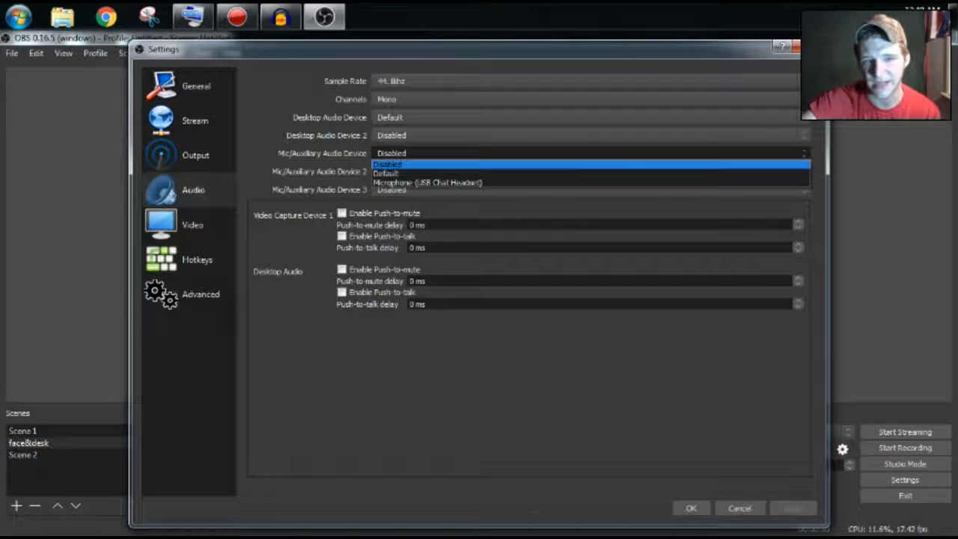
pyautogui.click(387, 164)
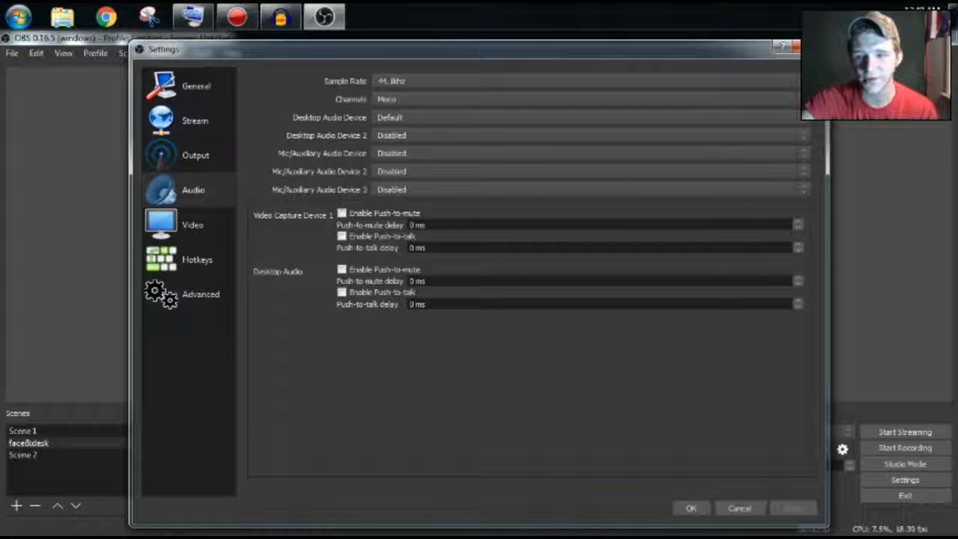
# - Check the device choices available for each of the three Mic/Auxiliary audio devices
pyautogui.click(404, 189)
pyautogui.click(404, 189)
pyautogui.click(404, 172)
pyautogui.click(404, 171)
pyautogui.click(404, 153)
pyautogui.click(404, 153)
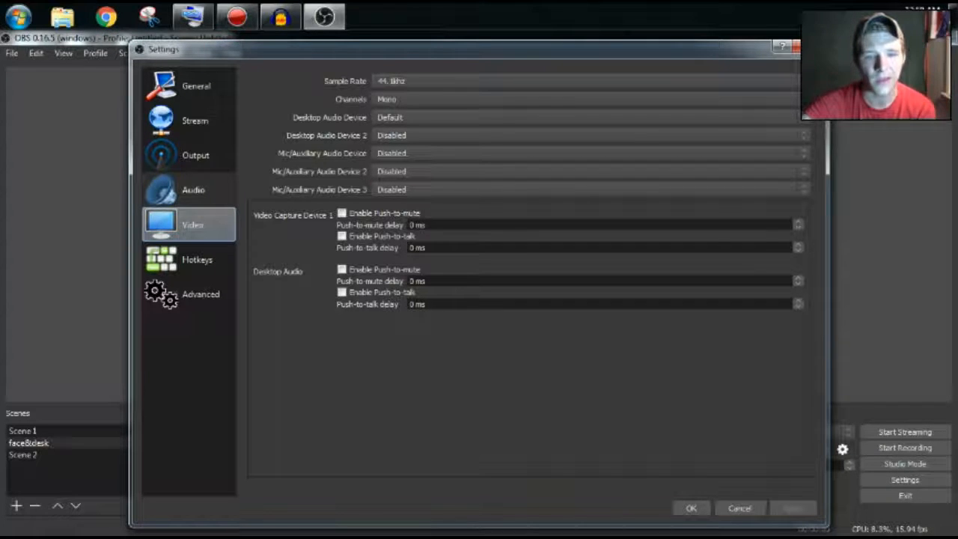
# - Examine the video settings, including the downscale filter choices and the FPS value types
pyautogui.click(188, 224)
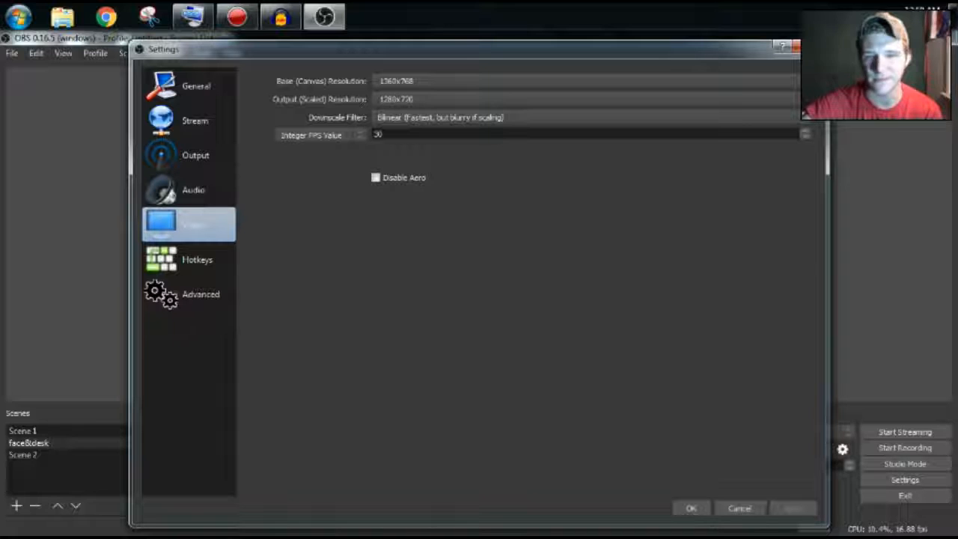
pyautogui.click(586, 117)
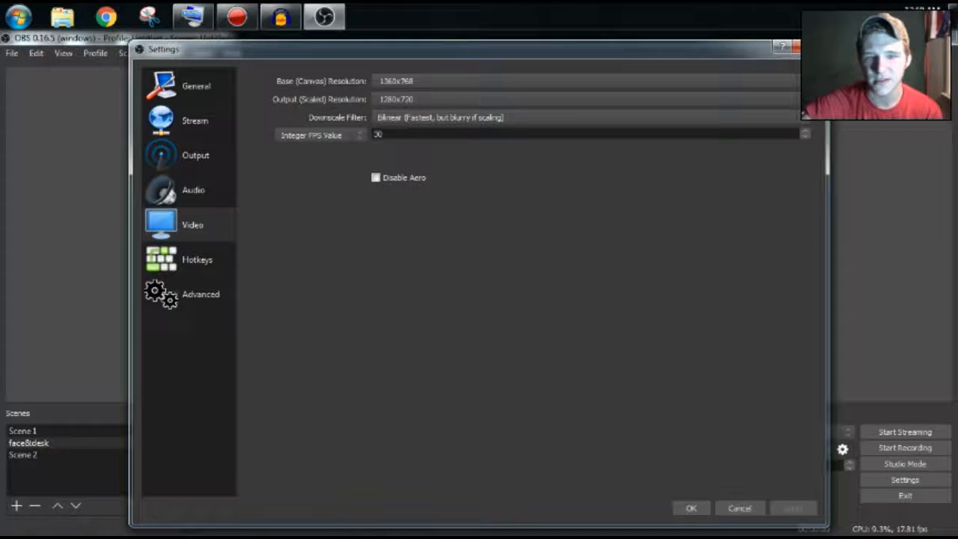
pyautogui.press('Escape')
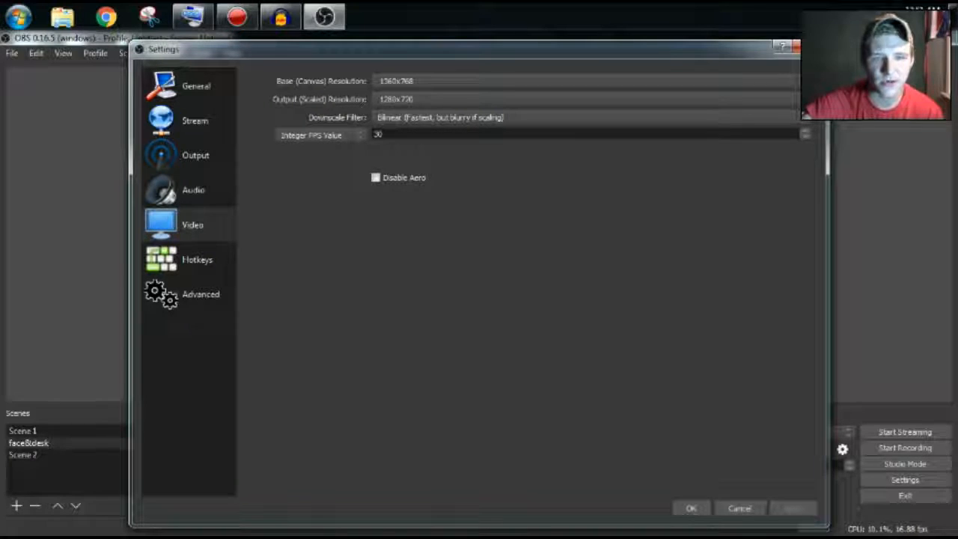
pyautogui.click(320, 134)
pyautogui.press('Escape')
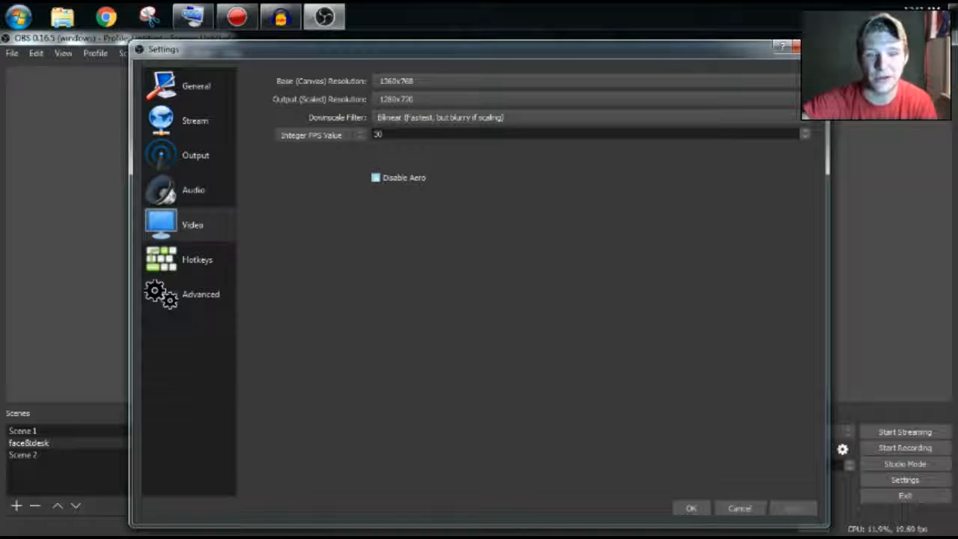
# - Assign Num 6 as the hotkey for showing Display Capture 1 in Scene 2
pyautogui.click(179, 269)
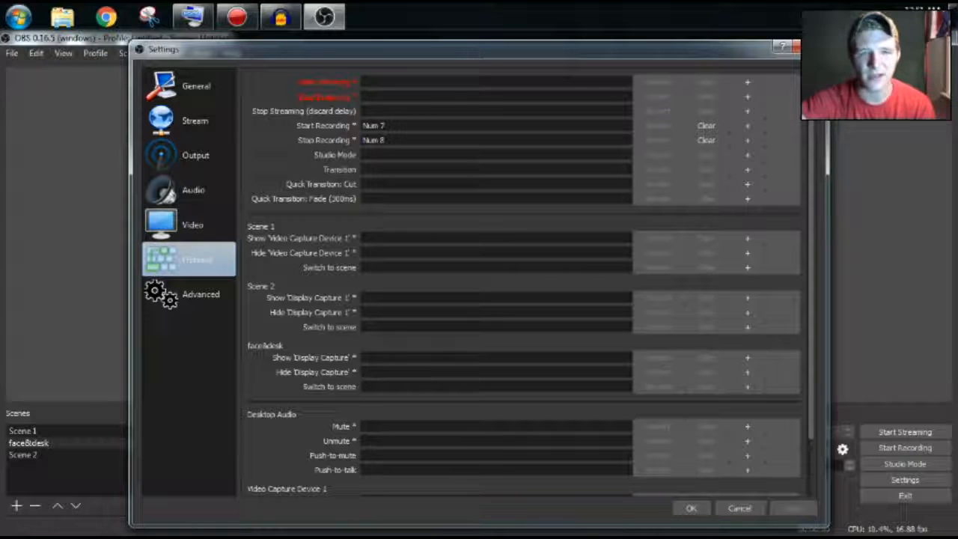
pyautogui.scroll(-1, 524, 284)
pyautogui.scroll(1, 524, 284)
pyautogui.scroll(-1, 524, 284)
pyautogui.scroll(1, 524, 284)
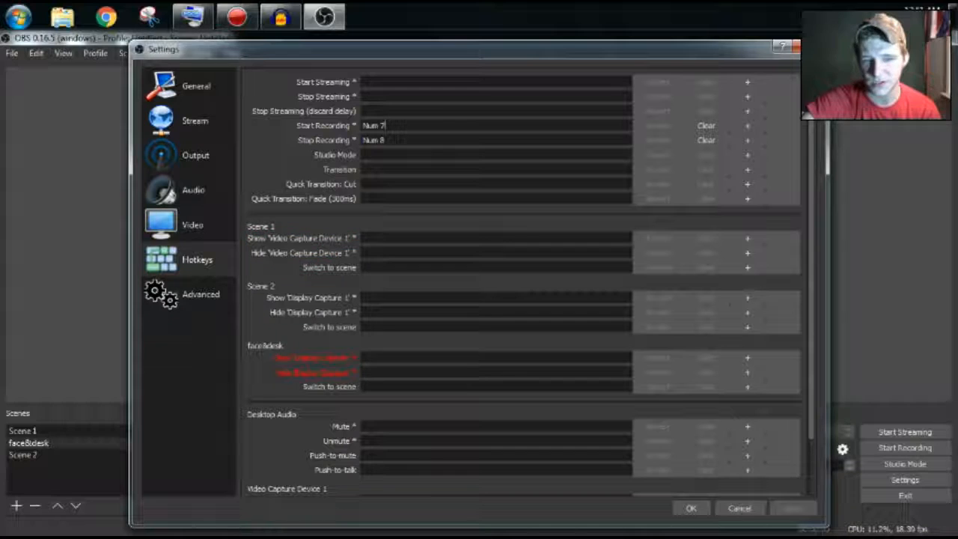
pyautogui.click(386, 297)
pyautogui.press('KP_6')
# - Examine the advanced settings, including the process priority and video renderer options, keeping Normal priority and Direct3D 11
pyautogui.click(189, 294)
pyautogui.scroll(-1, 553, 214)
pyautogui.scroll(1, 553, 214)
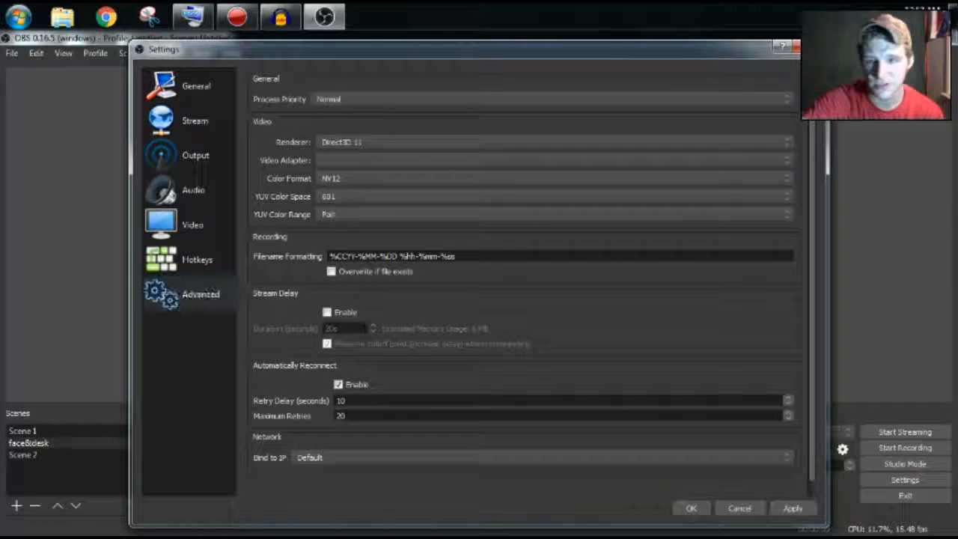
pyautogui.scroll(-1, 554, 214)
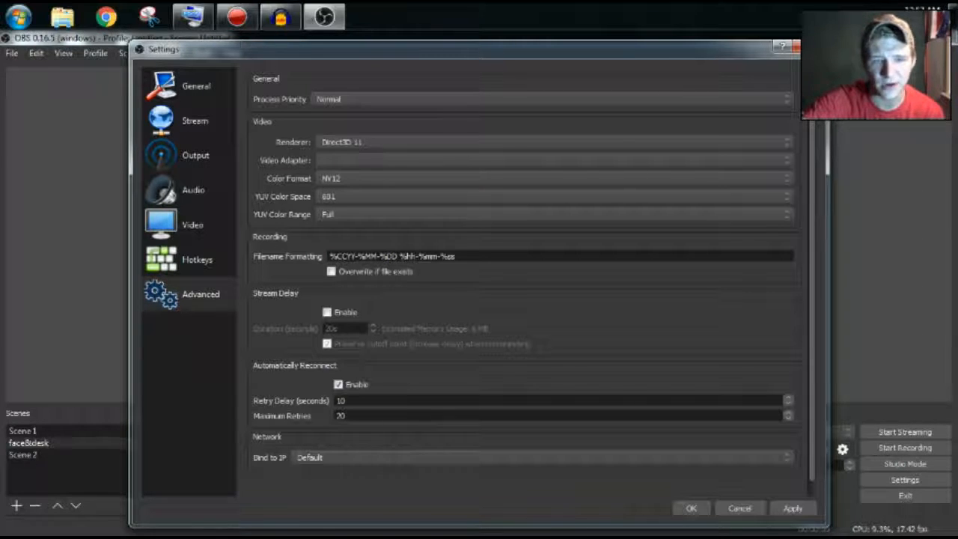
pyautogui.click(552, 99)
pyautogui.click(552, 128)
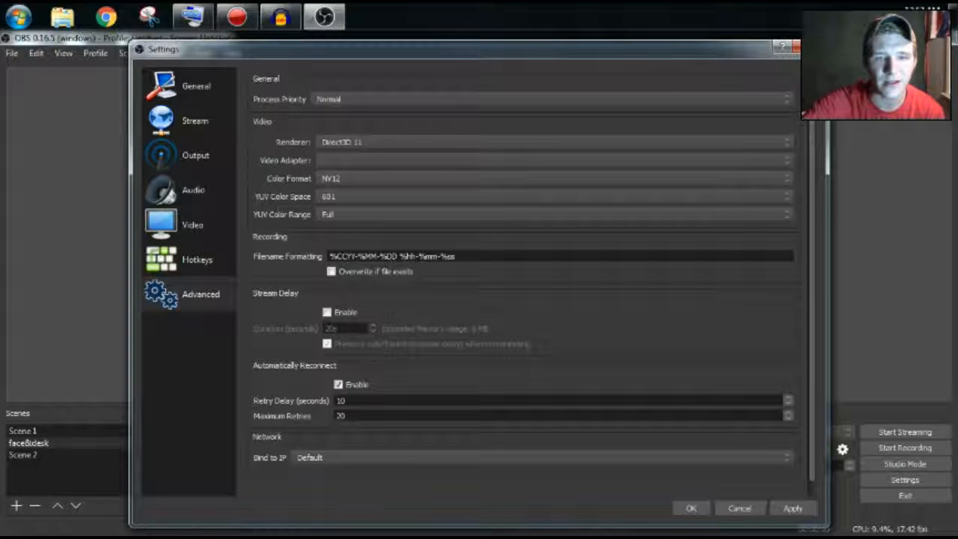
pyautogui.click(363, 142)
pyautogui.click(364, 145)
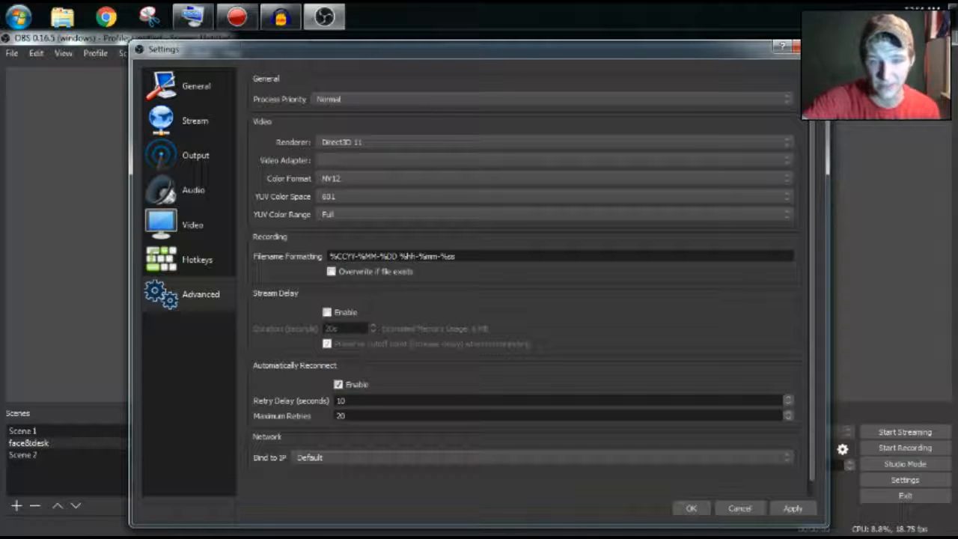
# - Switch the video renderer to OpenGL and set it back to Direct3D 11
pyautogui.click(344, 142)
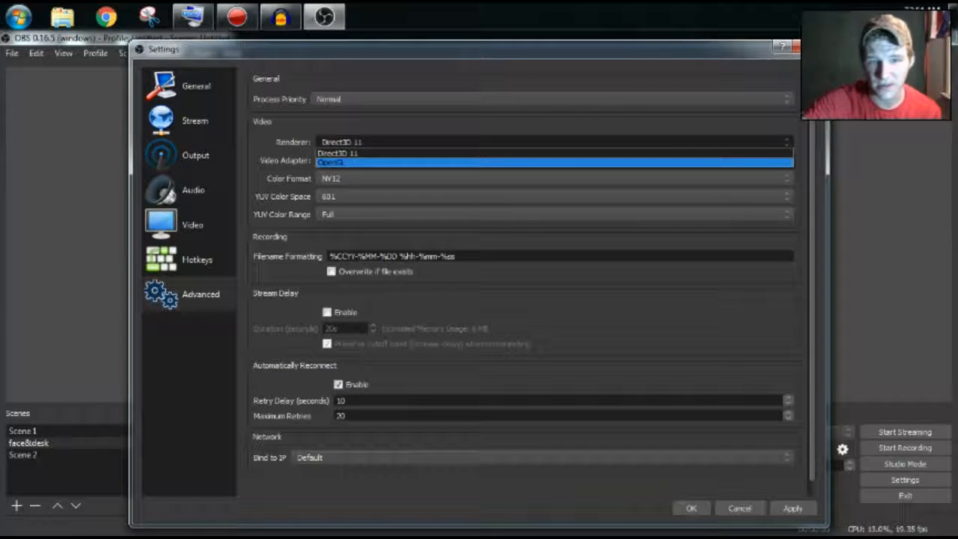
pyautogui.click(341, 163)
pyautogui.click(344, 143)
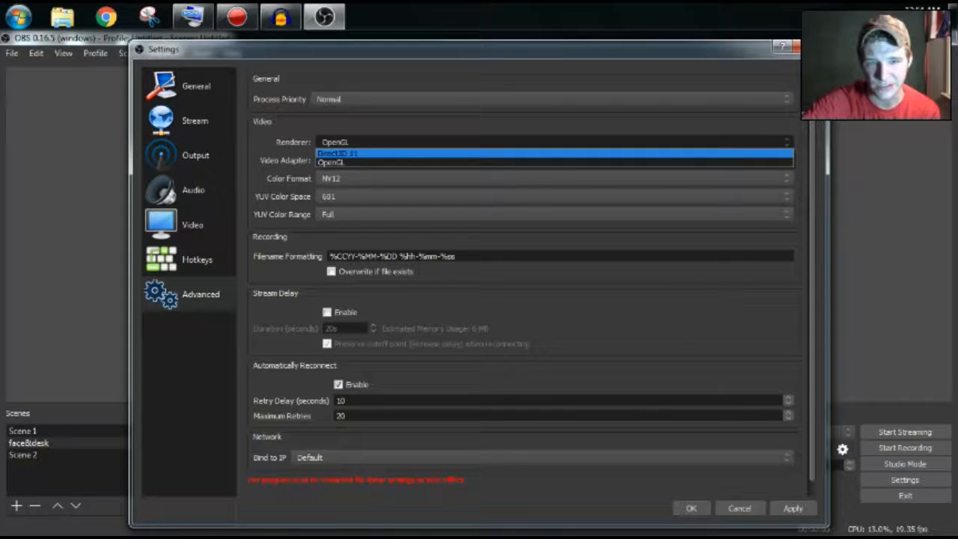
pyautogui.click(344, 153)
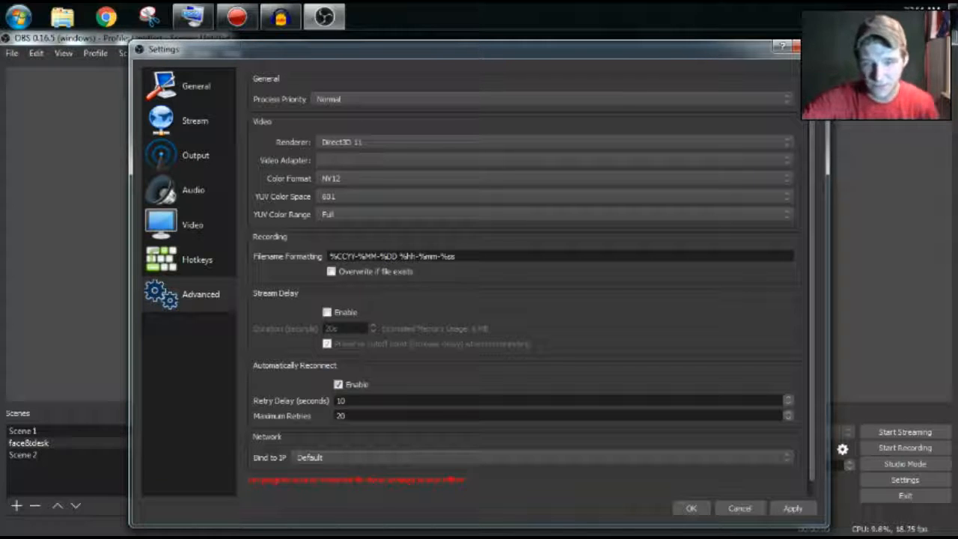
# - Review the remaining advanced settings and close the settings window without saving the changes
pyautogui.scroll(-1, 532, 277)
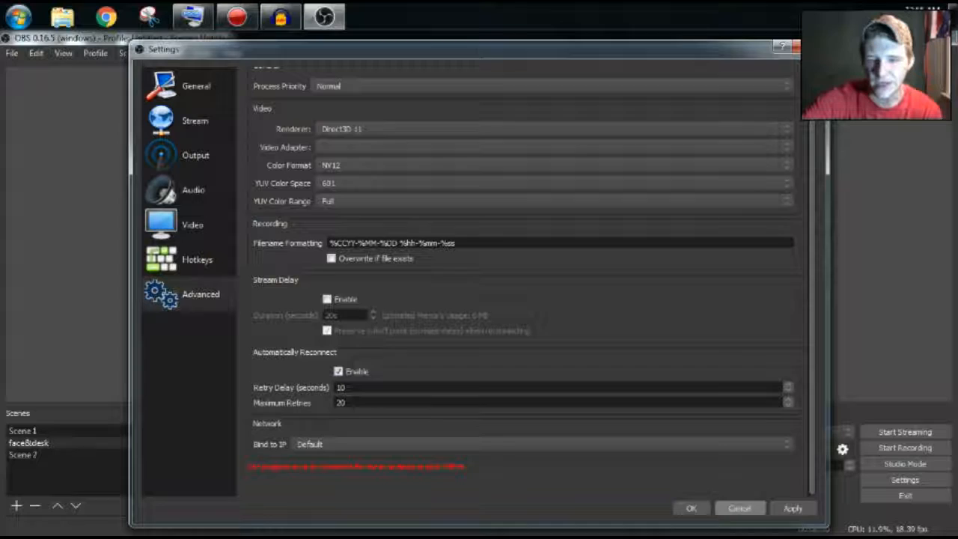
pyautogui.click(795, 46)
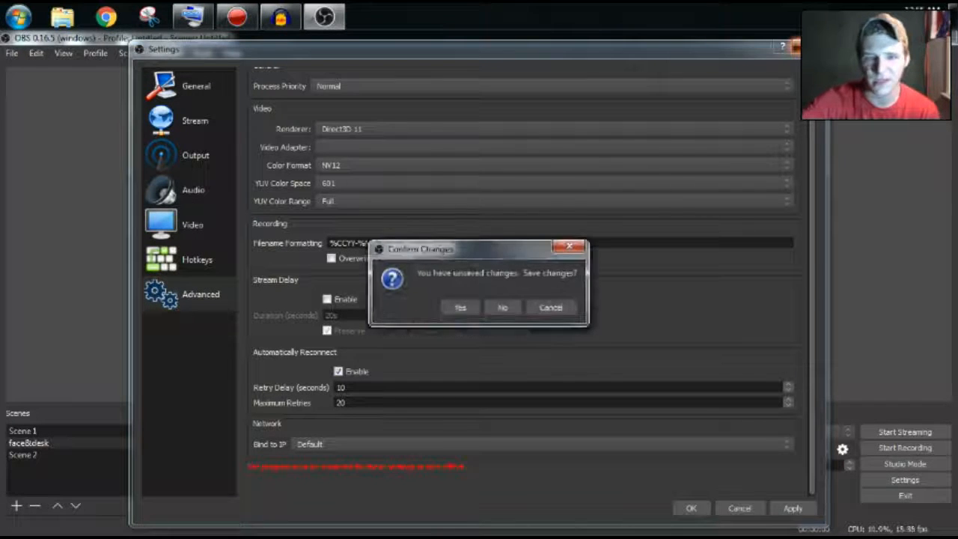
pyautogui.click(502, 307)
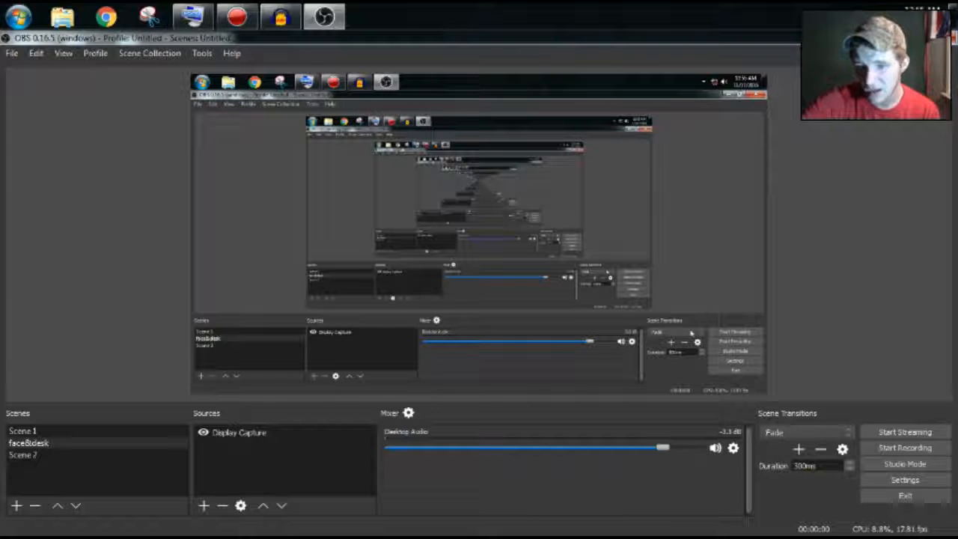
# - Look at the scene transition choices, keeping Fade, and turn Studio Mode on and off again
pyautogui.click(834, 432)
pyautogui.click(834, 433)
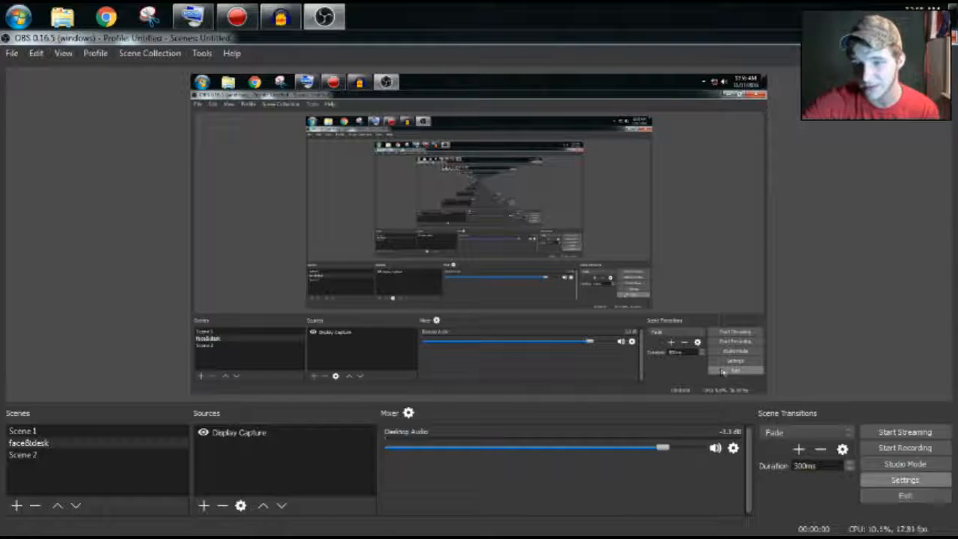
pyautogui.click(905, 464)
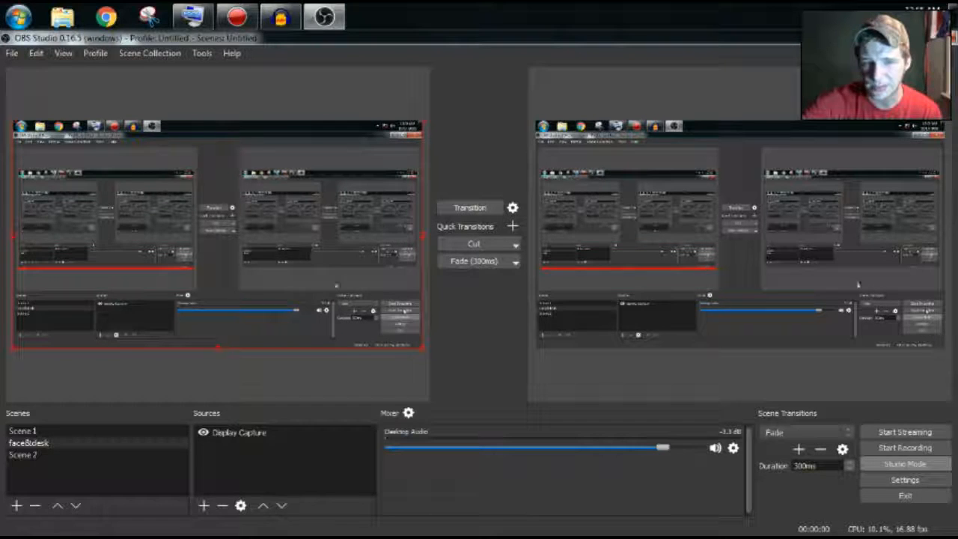
pyautogui.click(905, 464)
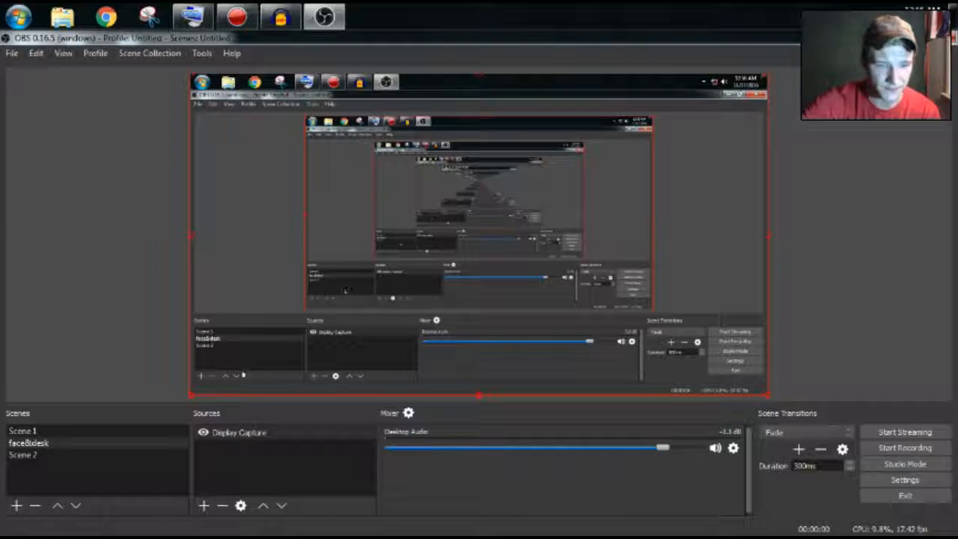
# - Switch repeatedly between the face&desk scene and Scene 2 to demonstrate the transition, finishing on Scene 1
pyautogui.click(66, 452)
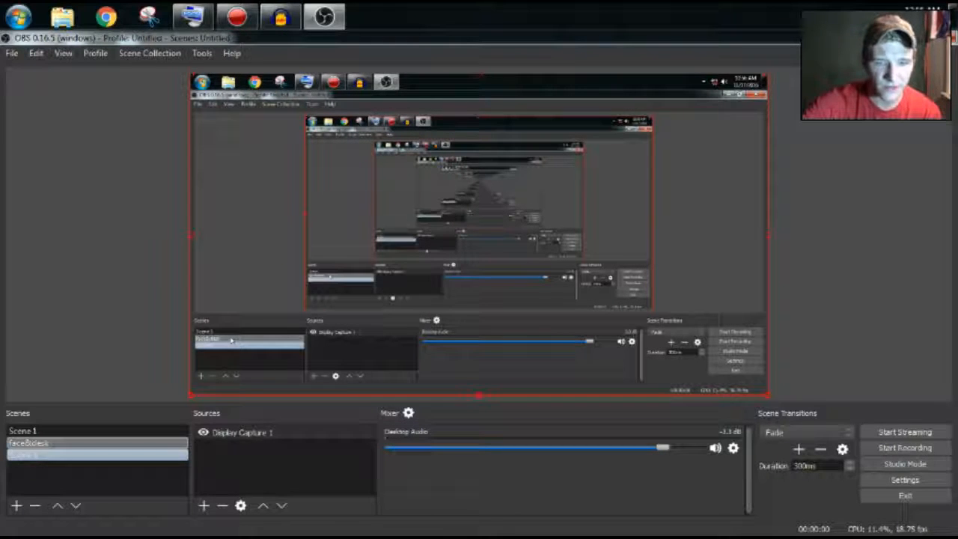
pyautogui.click(66, 442)
pyautogui.click(66, 453)
pyautogui.click(68, 442)
pyautogui.click(71, 454)
pyautogui.click(71, 443)
pyautogui.click(71, 454)
pyautogui.click(72, 444)
pyautogui.click(74, 453)
pyautogui.click(79, 443)
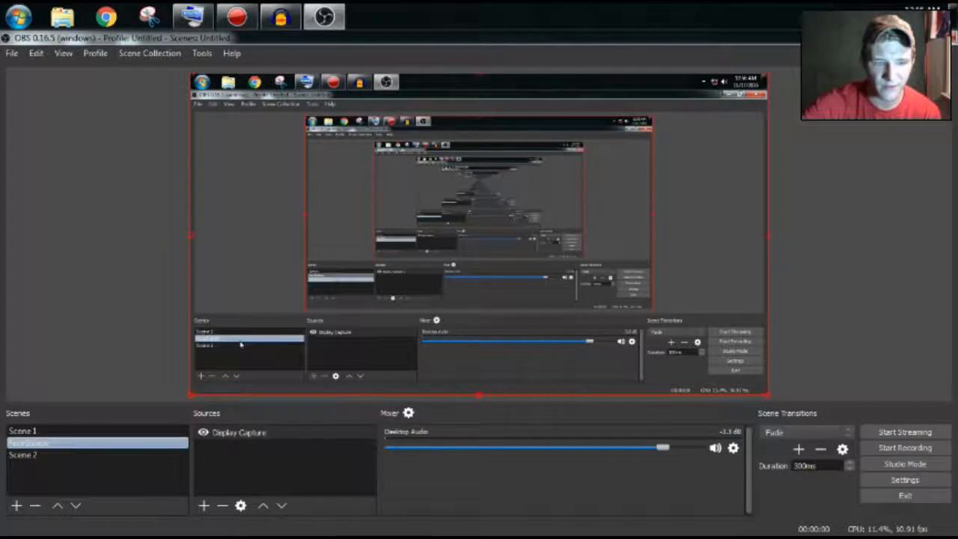
pyautogui.click(84, 432)
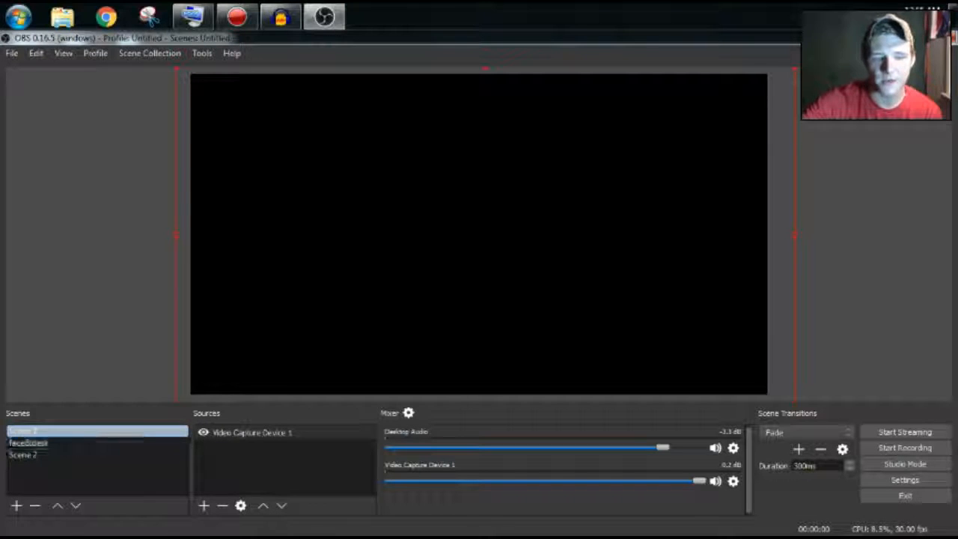
# - Add a new scene to the scene list under the name Scene 3
pyautogui.rightClick(118, 476)
pyautogui.click(145, 485)
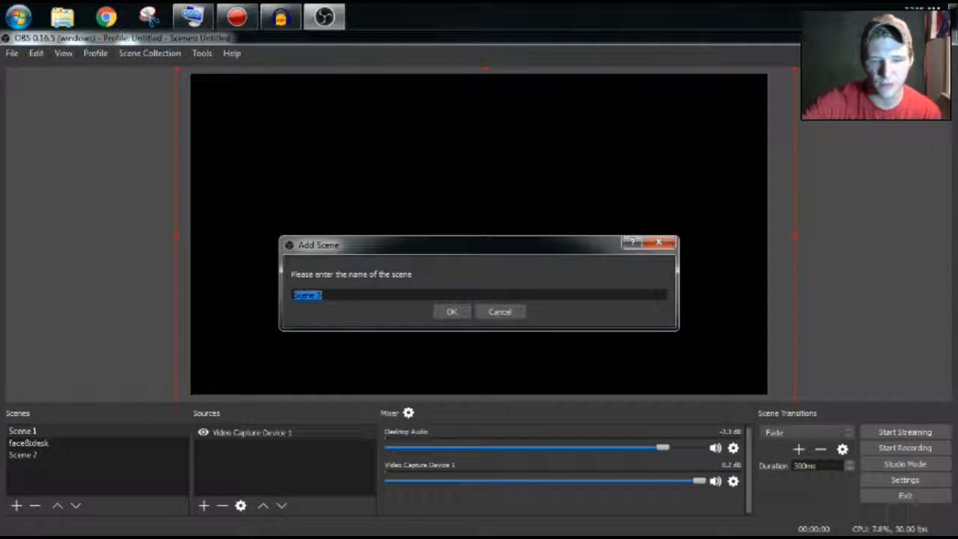
pyautogui.click(451, 311)
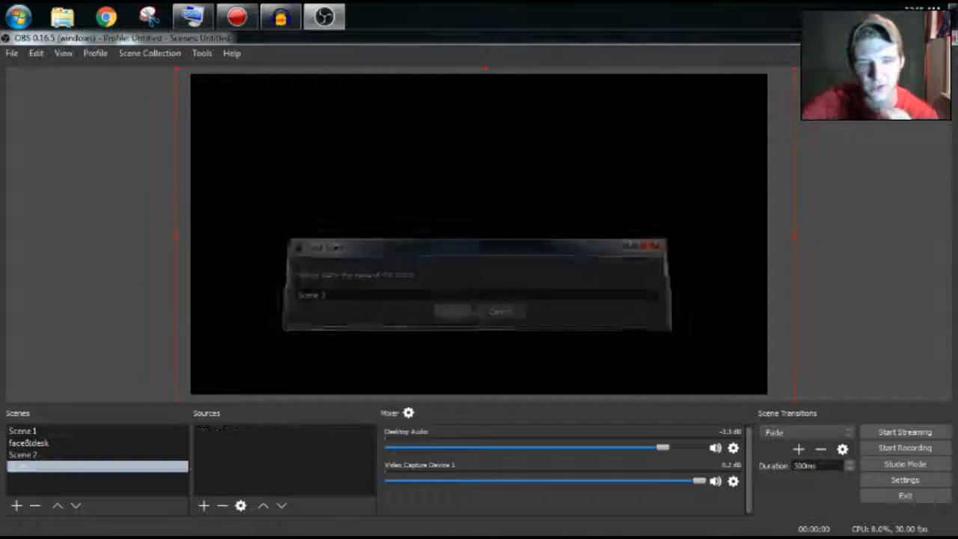
pyautogui.rightClick(267, 446)
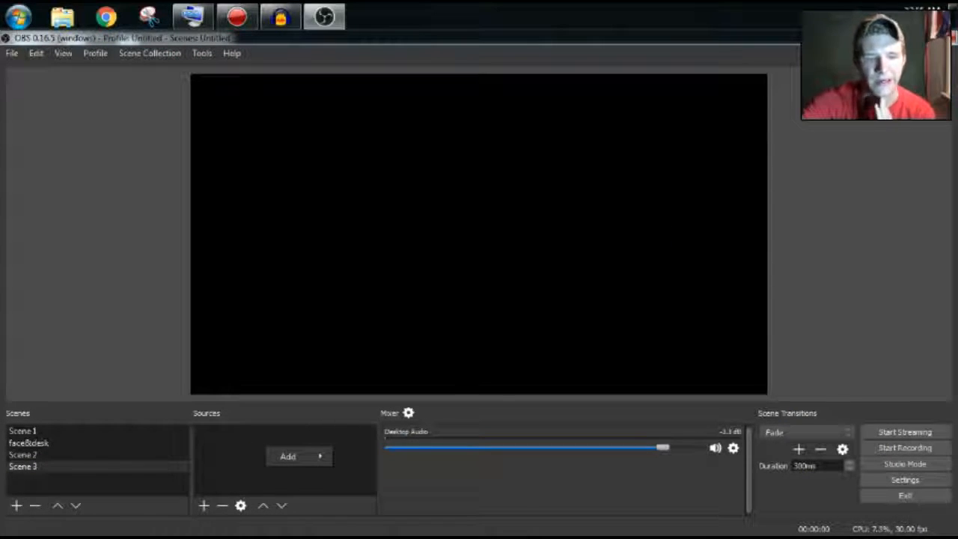
pyautogui.rightClick(145, 481)
pyautogui.click(172, 490)
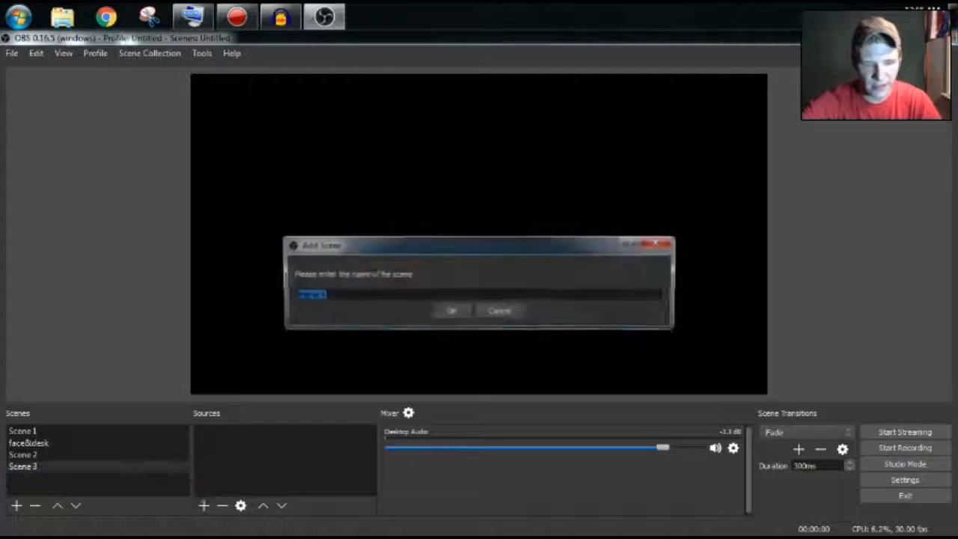
pyautogui.click(499, 311)
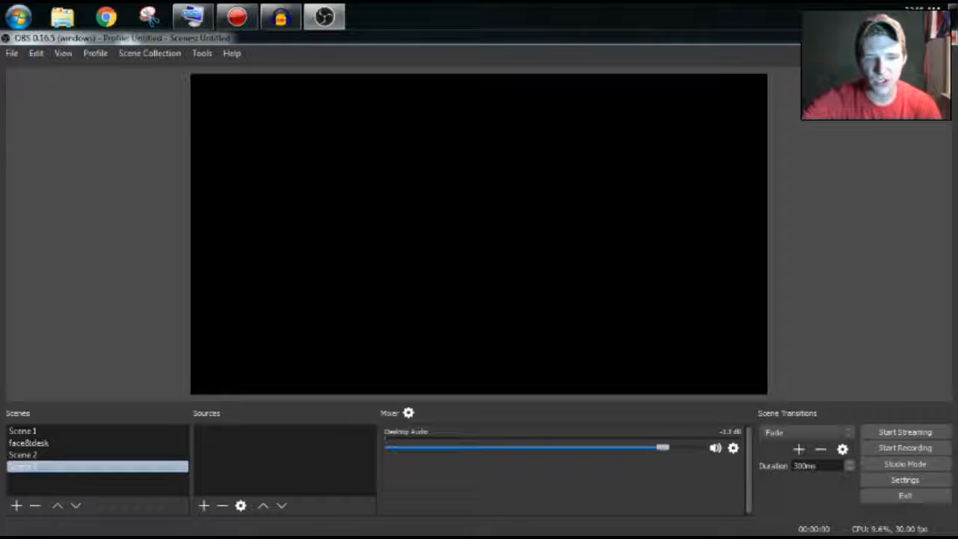
# - Examine the source types that can be added to Scene 3, from Audio Input Capture through Window Capture and the deprecated ones
pyautogui.rightClick(228, 440)
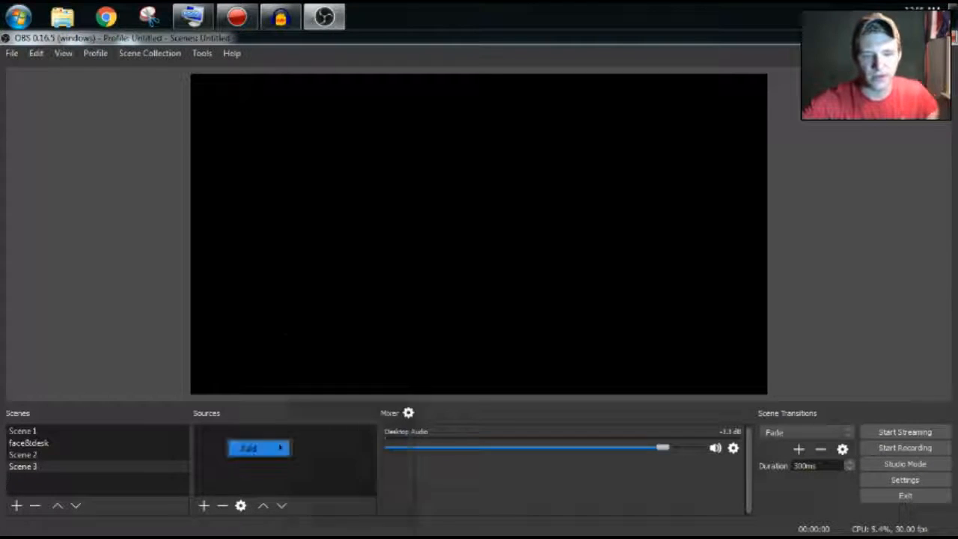
pyautogui.moveTo(259, 447)
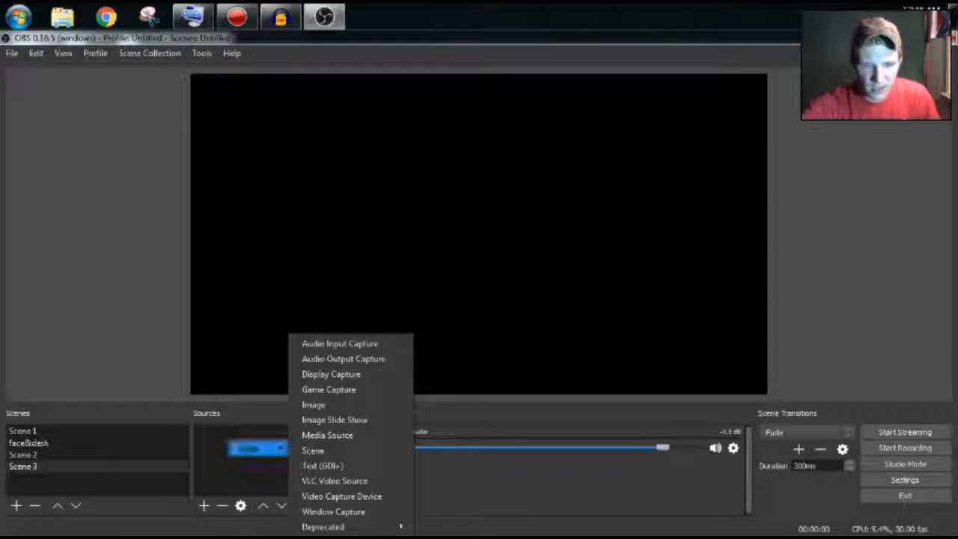
pyautogui.press('Escape')
pyautogui.rightClick(211, 435)
pyautogui.moveTo(239, 442)
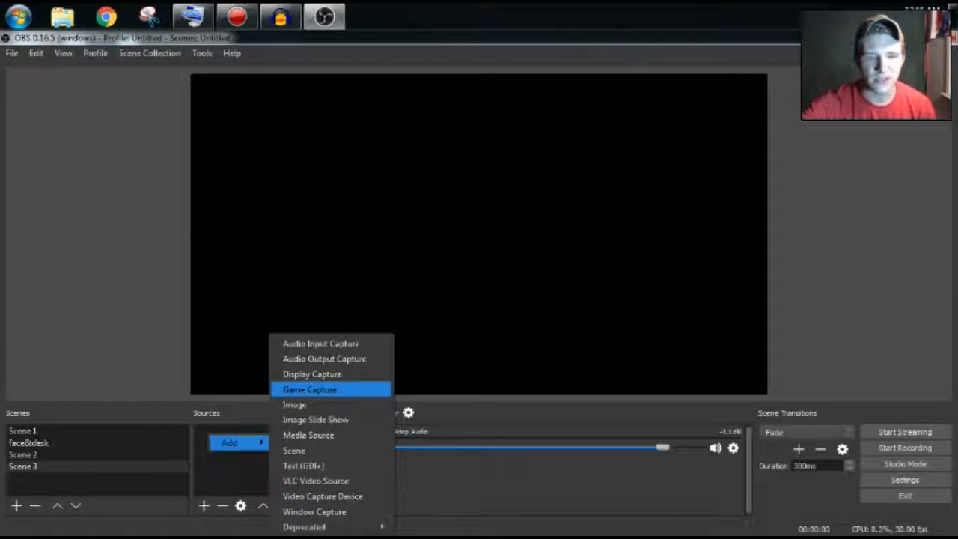
pyautogui.press('Up')
pyautogui.press('Up')
pyautogui.press('Up')
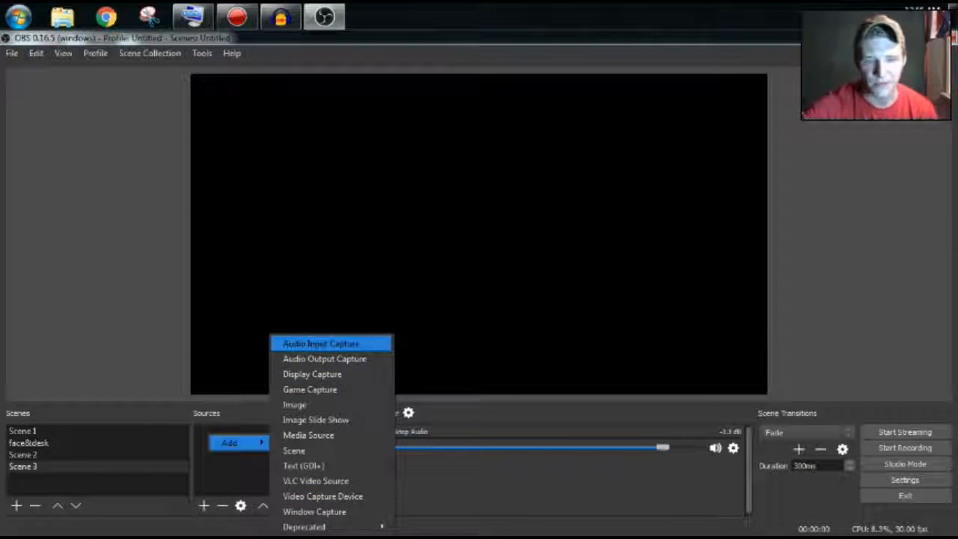
pyautogui.press('Down')
pyautogui.press('Down')
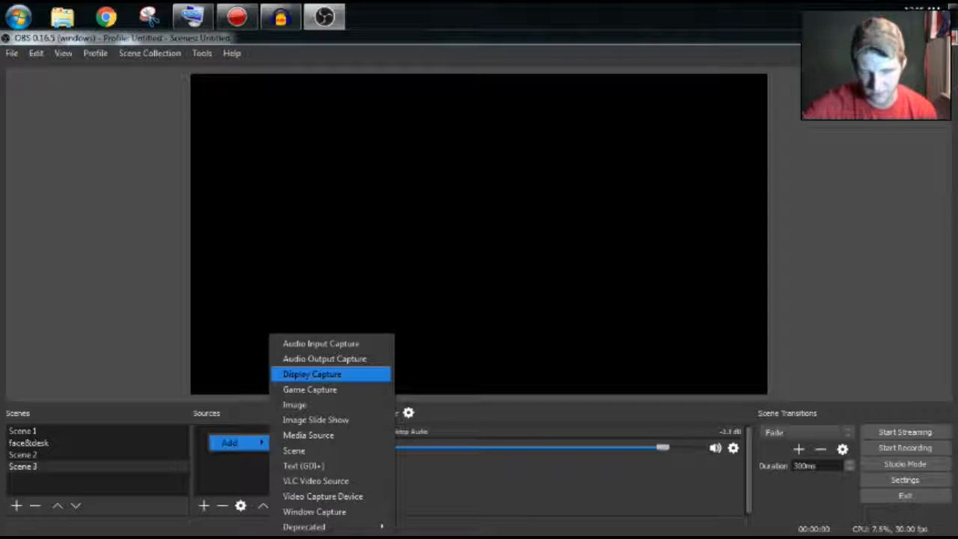
pyautogui.press('Down')
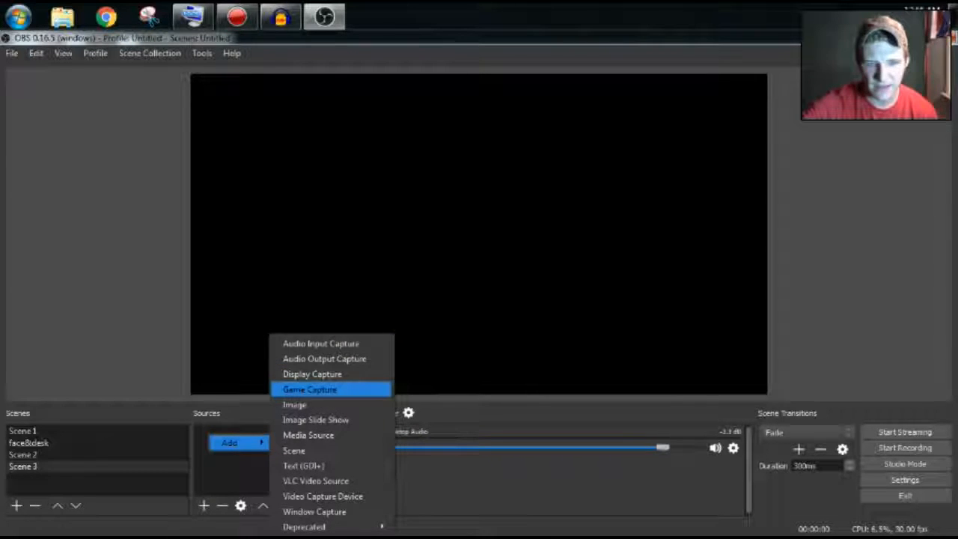
pyautogui.press('Down')
pyautogui.press('Down')
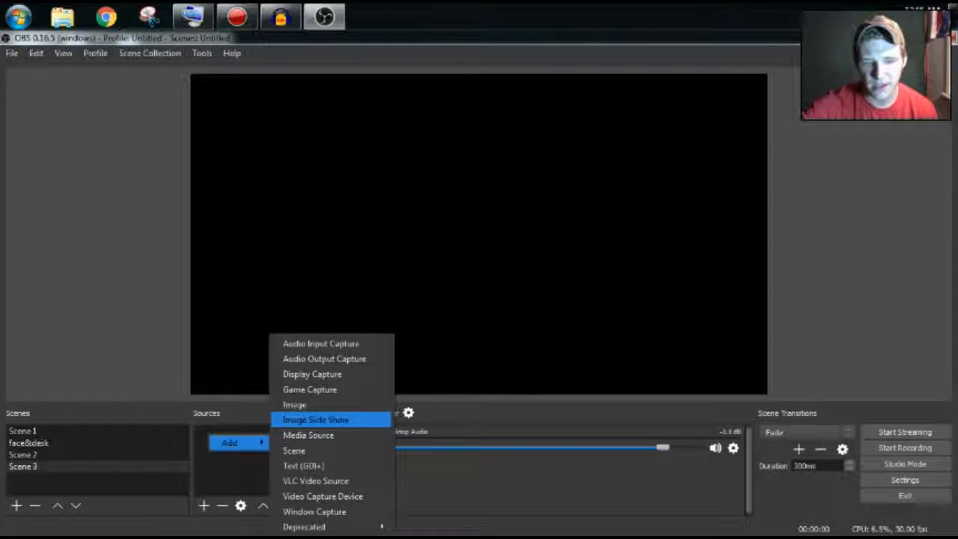
pyautogui.press('Down')
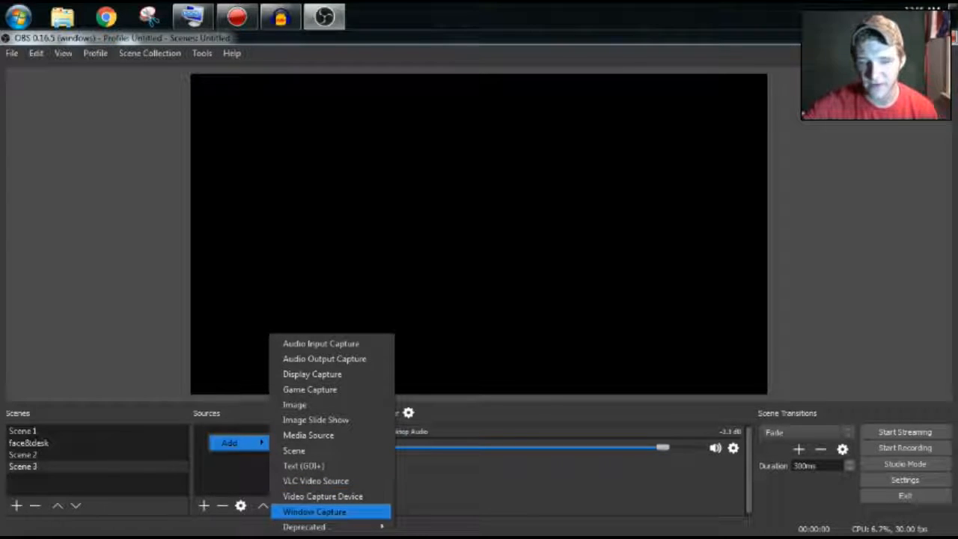
pyautogui.moveTo(329, 527)
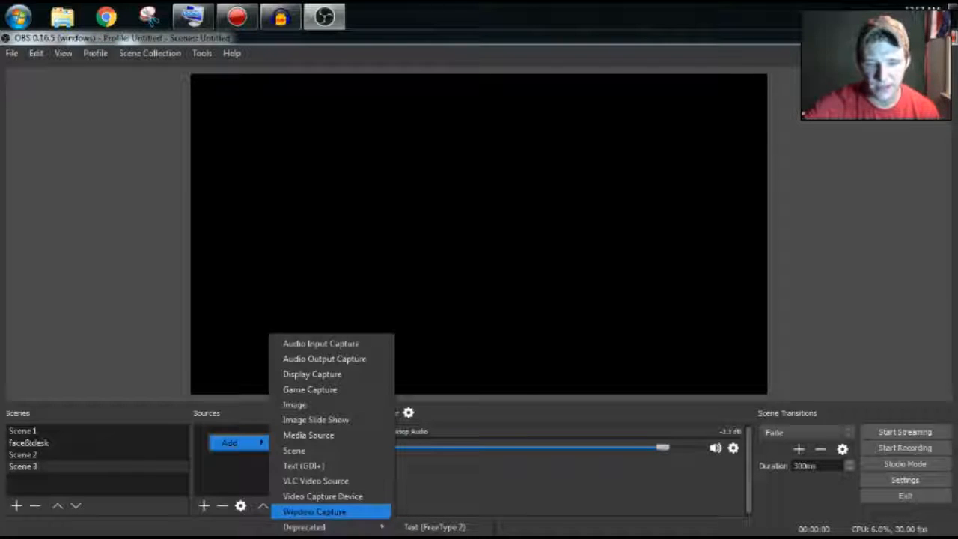
pyautogui.click(314, 511)
# - Add a new Display Capture source of the primary monitor to Scene 3, with cursor capture enabled
pyautogui.moveTo(232, 442)
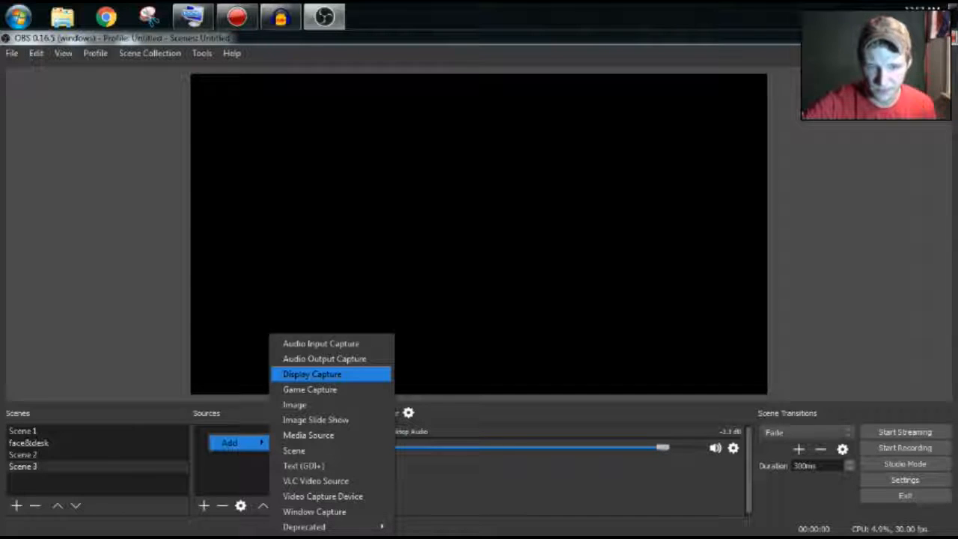
pyautogui.click(312, 373)
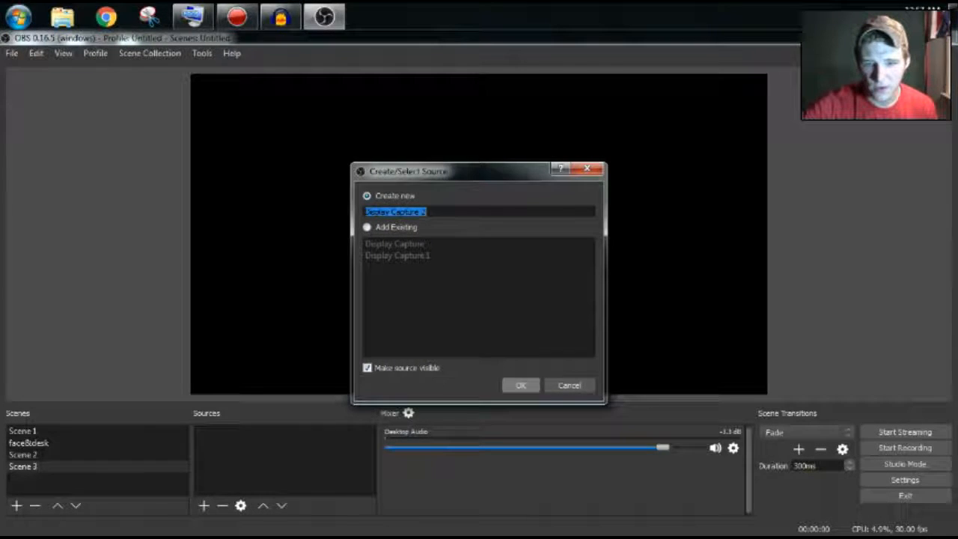
pyautogui.click(520, 384)
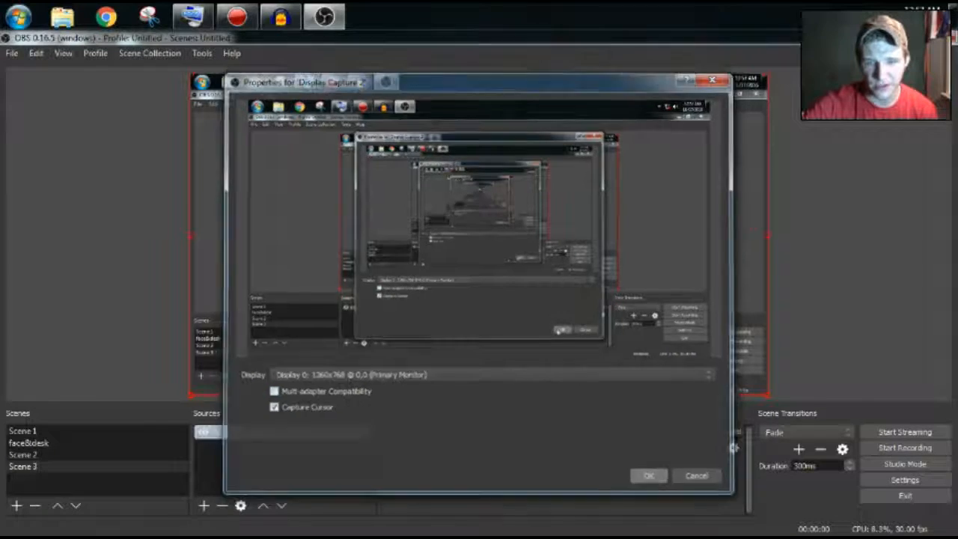
pyautogui.click(645, 471)
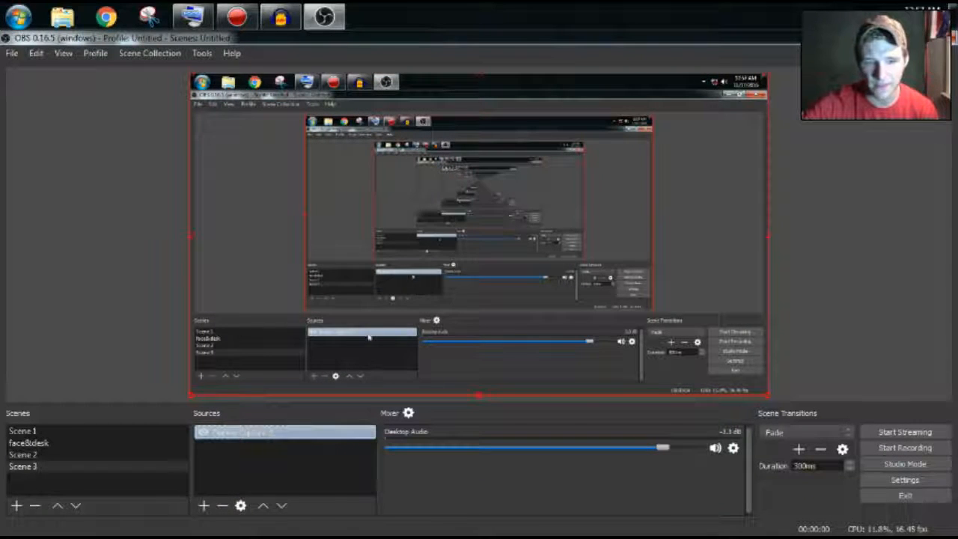
# - Remove the display capture source from Scene 3
pyautogui.rightClick(297, 432)
pyautogui.click(323, 292)
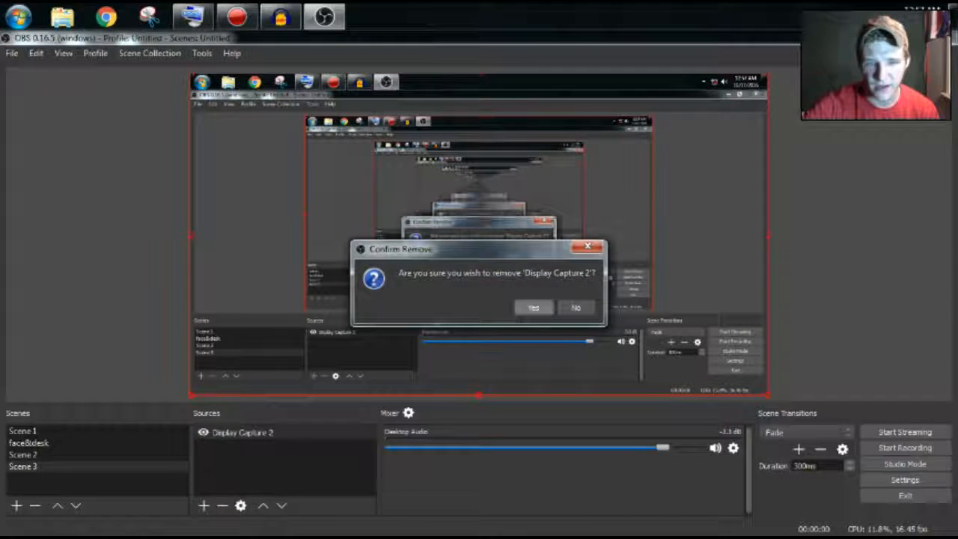
pyautogui.click(534, 308)
# - Add a new Video Capture Device source to Scene 3 using USB Video Device and the device default resolution
pyautogui.rightClick(241, 454)
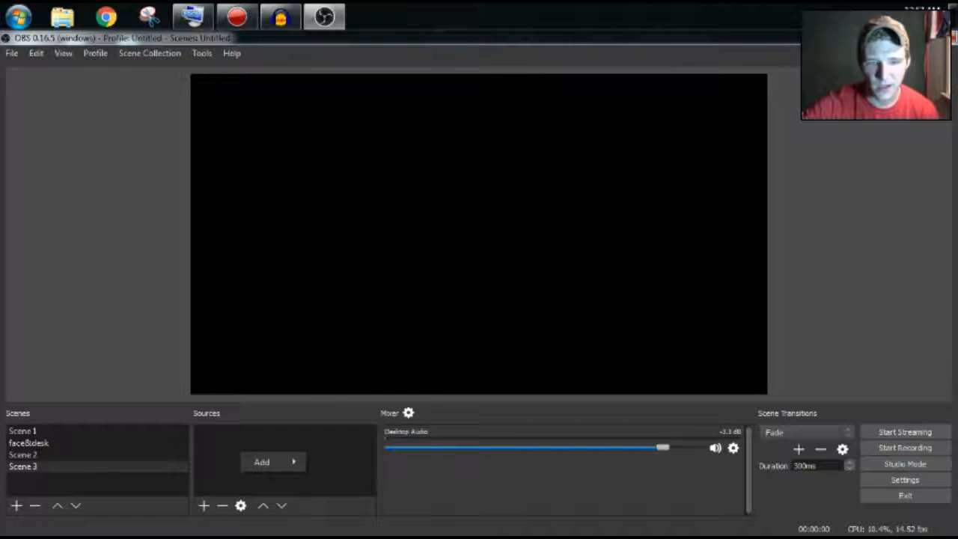
pyautogui.moveTo(263, 461)
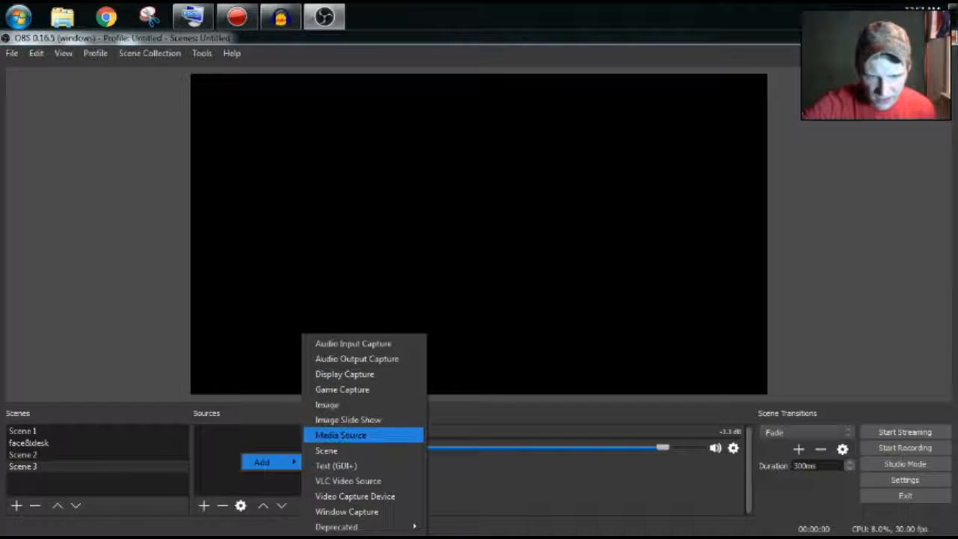
pyautogui.click(354, 496)
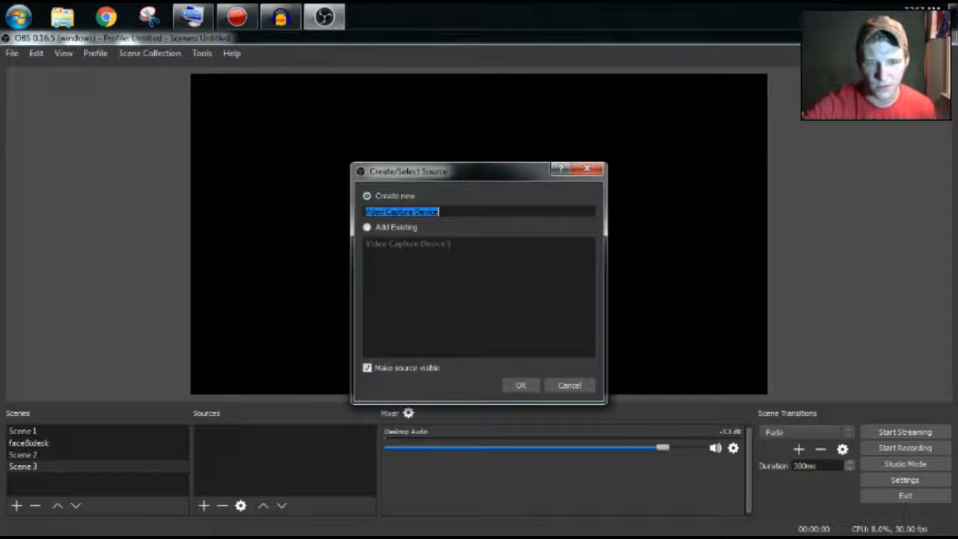
pyautogui.press('Return')
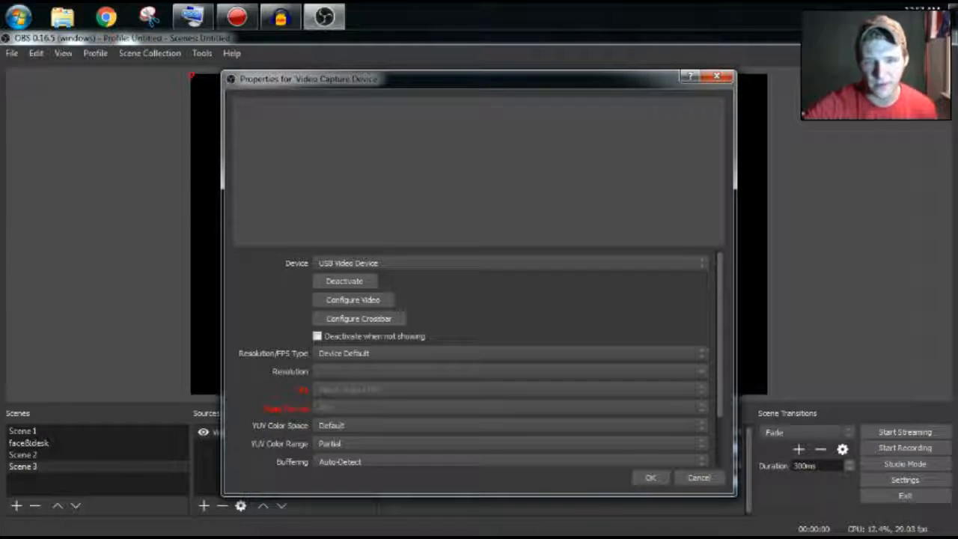
pyautogui.click(650, 477)
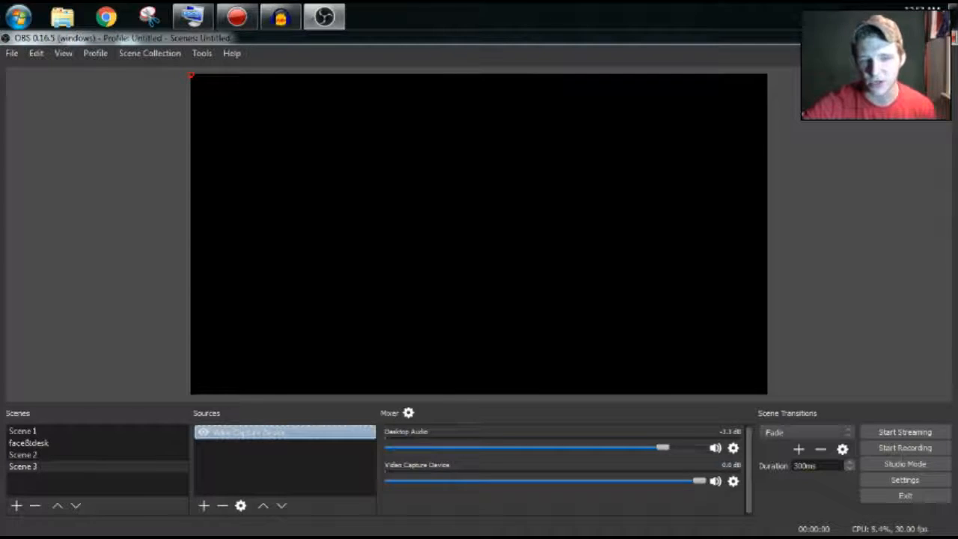
# - Remove the Video Capture Device source from Scene 3
pyautogui.rightClick(274, 433)
pyautogui.click(311, 272)
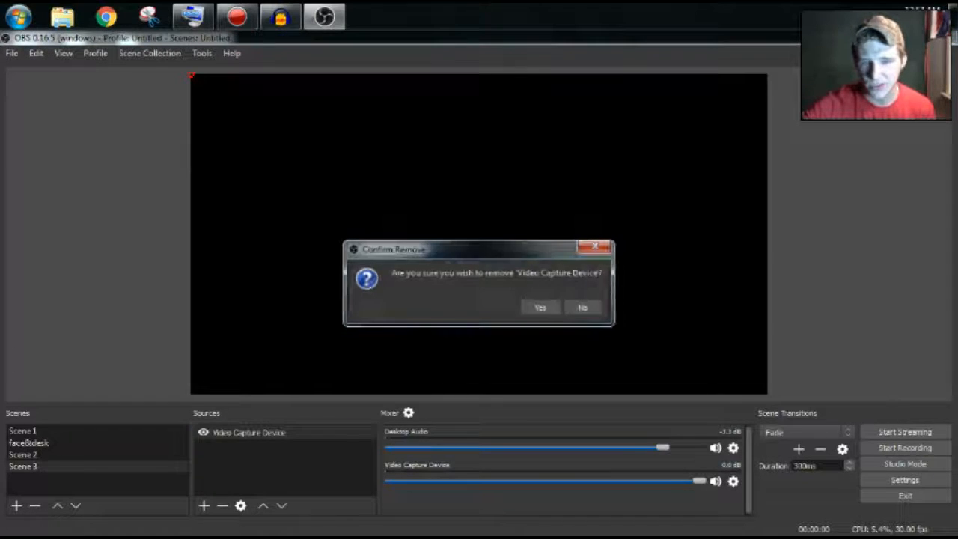
pyautogui.click(540, 307)
# - Add a new Game Capture source to Scene 3 with the mode left at Capture any fullscreen application
pyautogui.rightClick(298, 447)
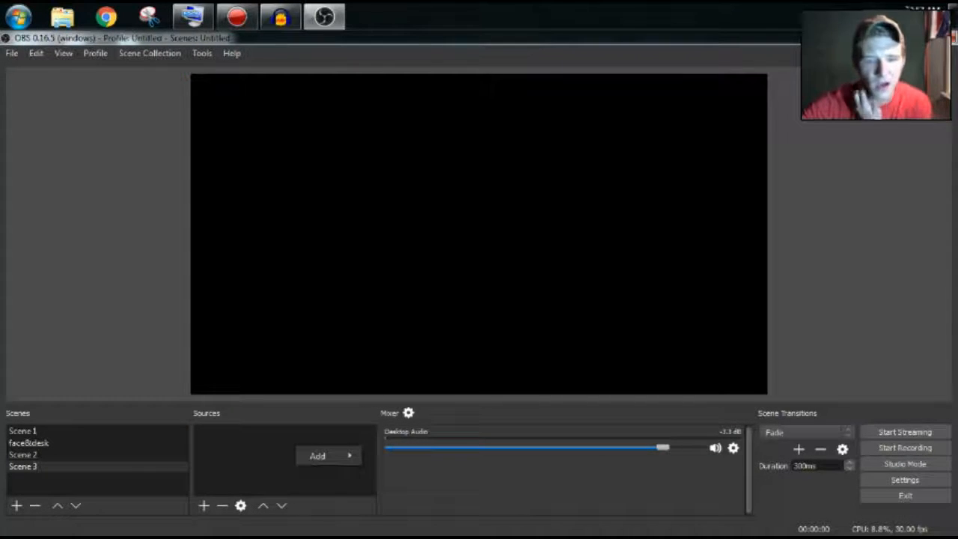
pyautogui.moveTo(317, 456)
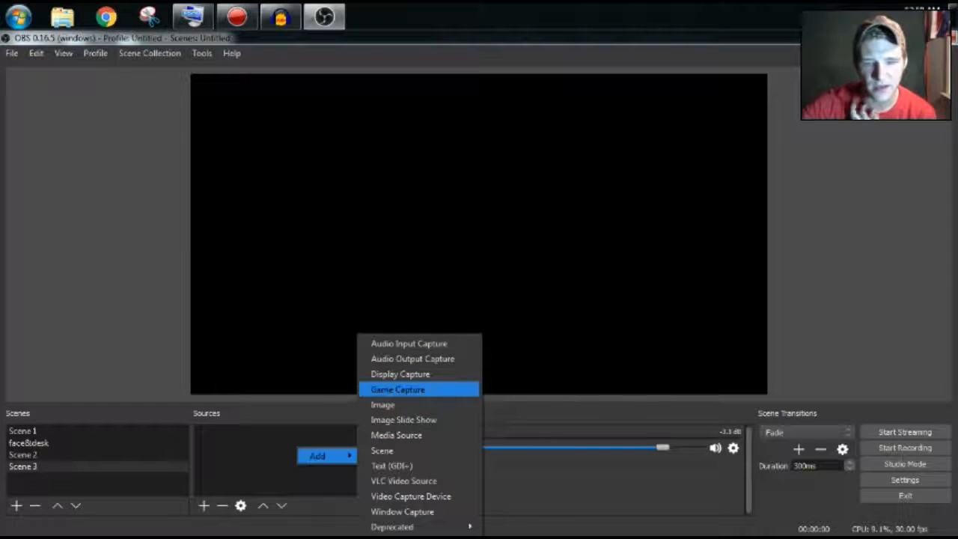
pyautogui.press('Return')
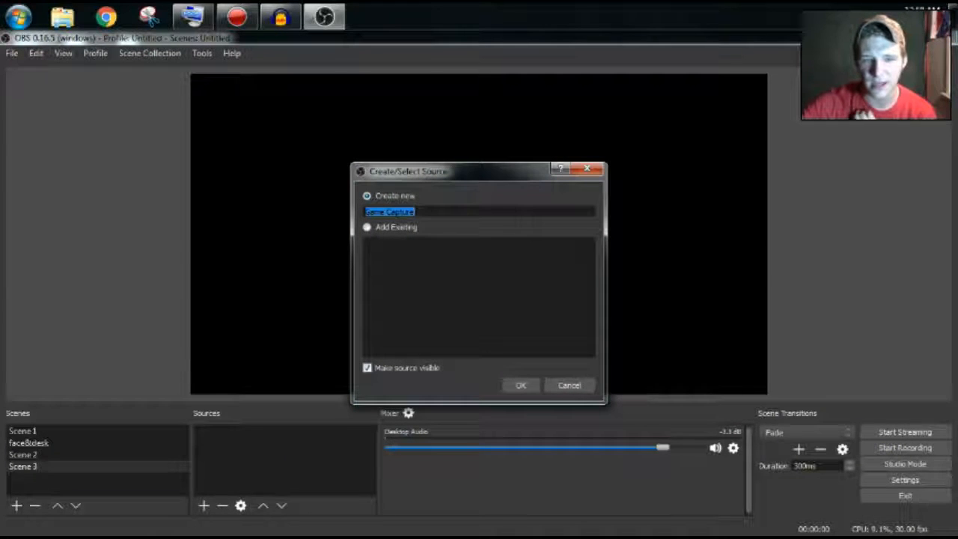
pyautogui.press('Return')
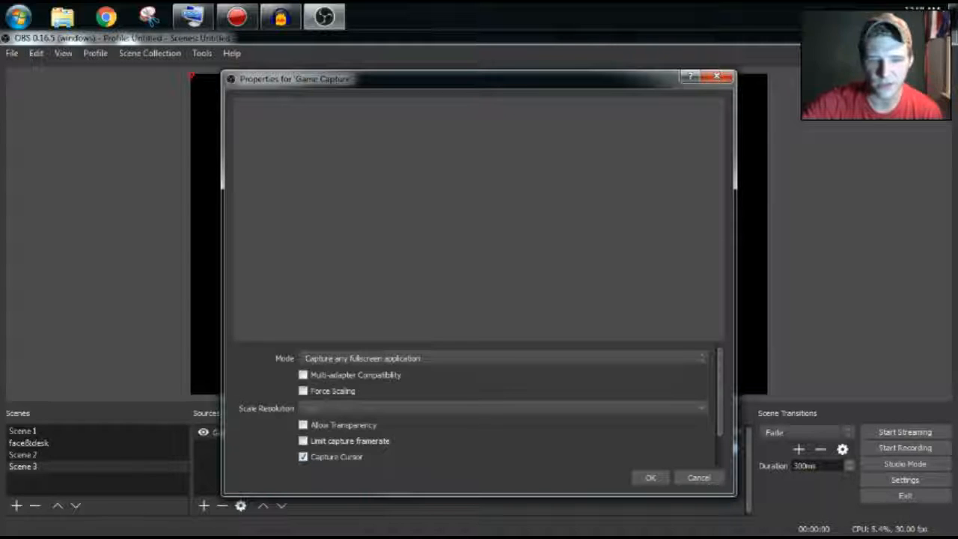
pyautogui.click(502, 358)
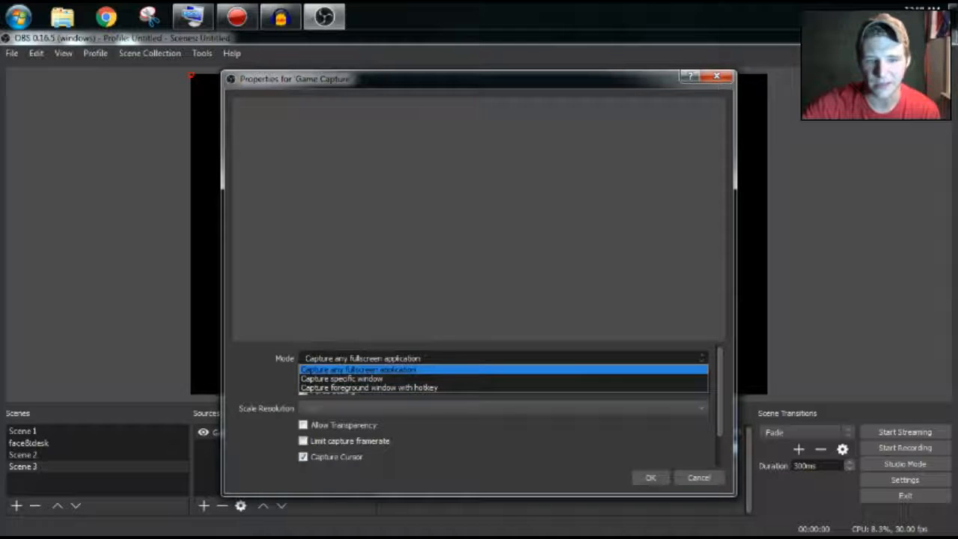
pyautogui.click(502, 369)
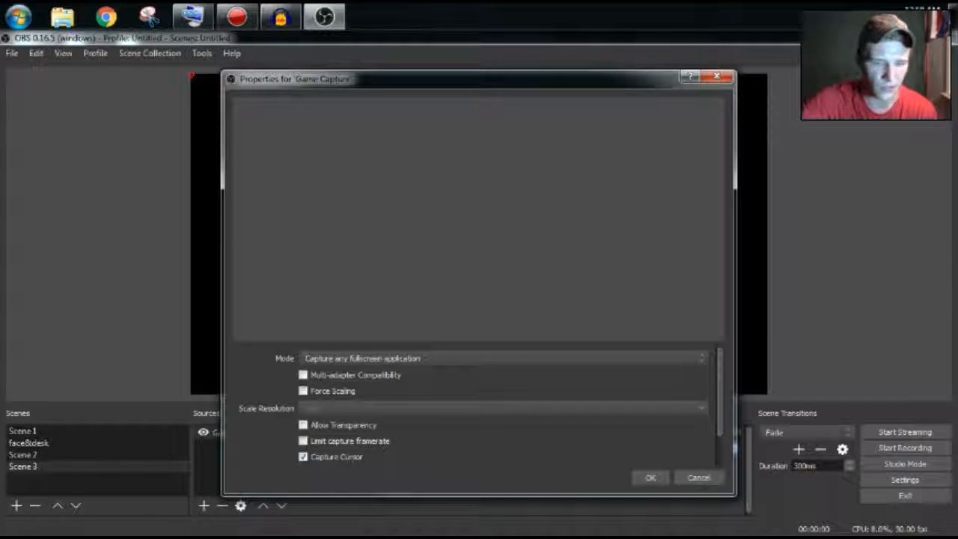
pyautogui.click(385, 358)
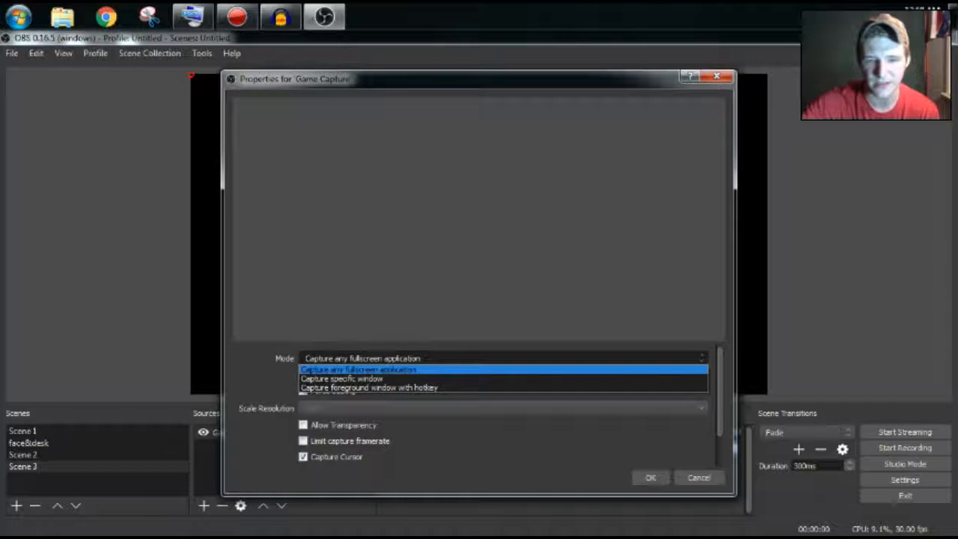
pyautogui.click(385, 369)
pyautogui.click(698, 476)
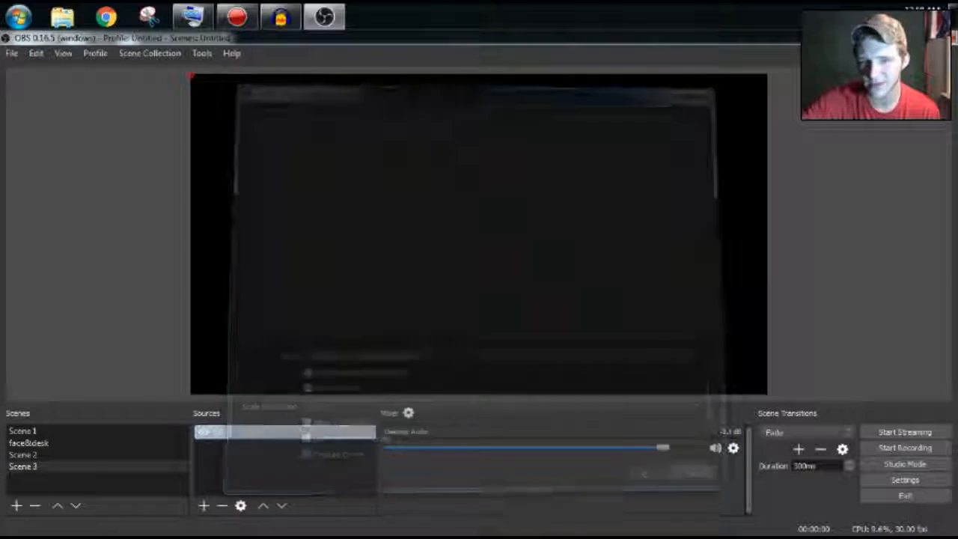
# - Remove the Game Capture source from Scene 3
pyautogui.rightClick(300, 241)
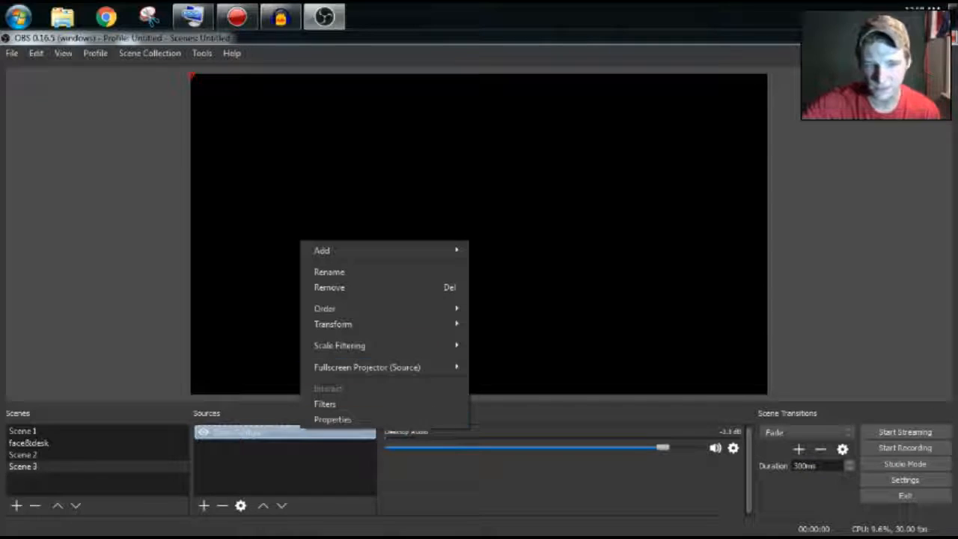
pyautogui.click(329, 286)
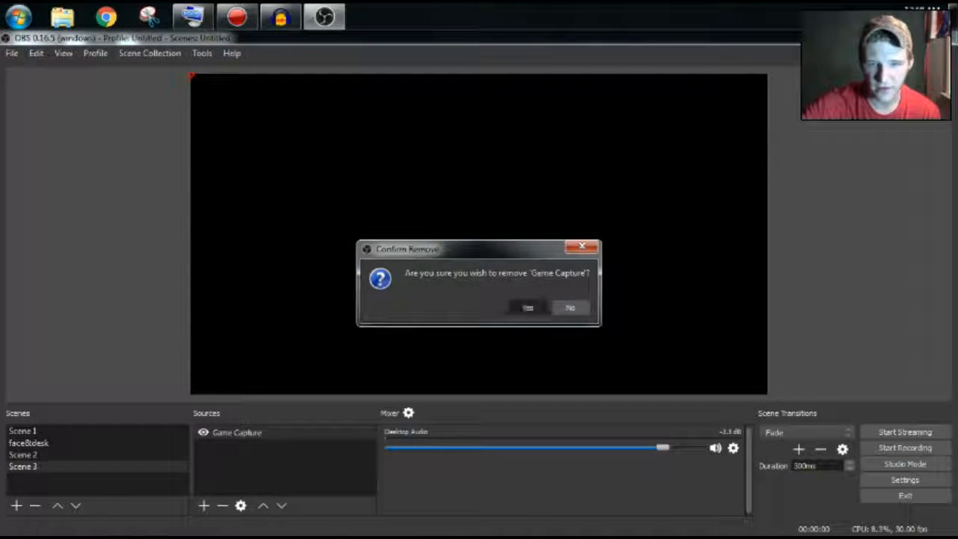
pyautogui.click(526, 306)
# - Create a new Image source in Scene 3
pyautogui.rightClick(203, 442)
pyautogui.moveTo(225, 449)
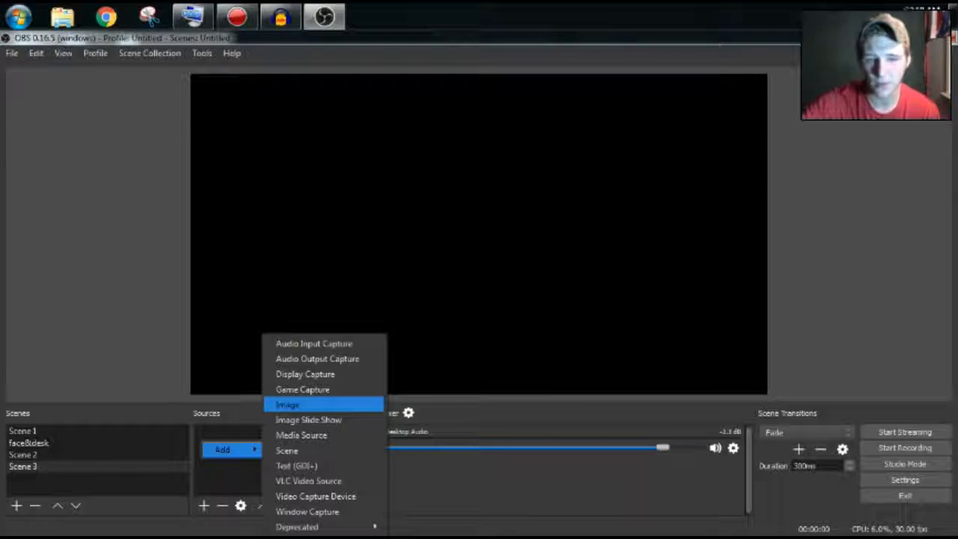
pyautogui.click(321, 404)
pyautogui.click(517, 384)
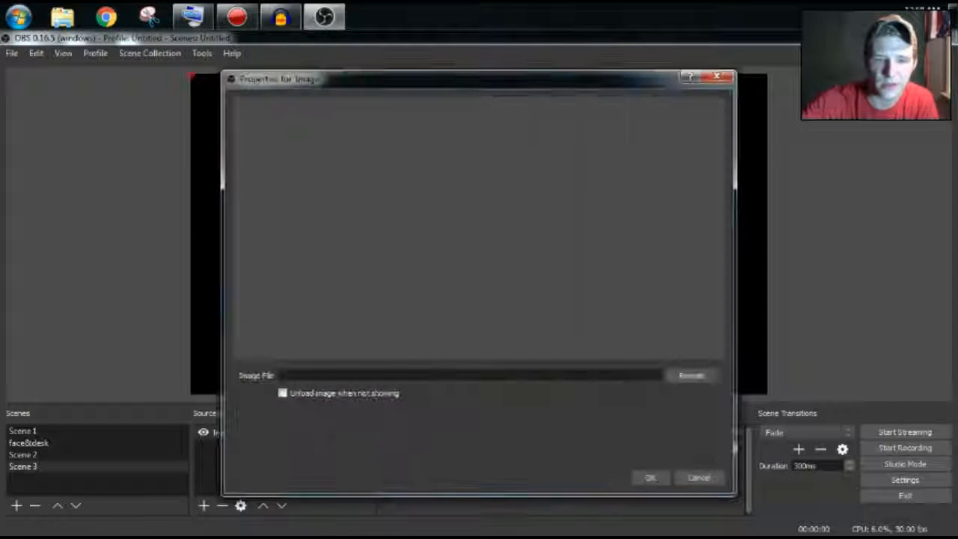
# - Load 222.png from the desktop folder facecam boarder into the Image source and move the frame toward the canvas centre
pyautogui.click(690, 374)
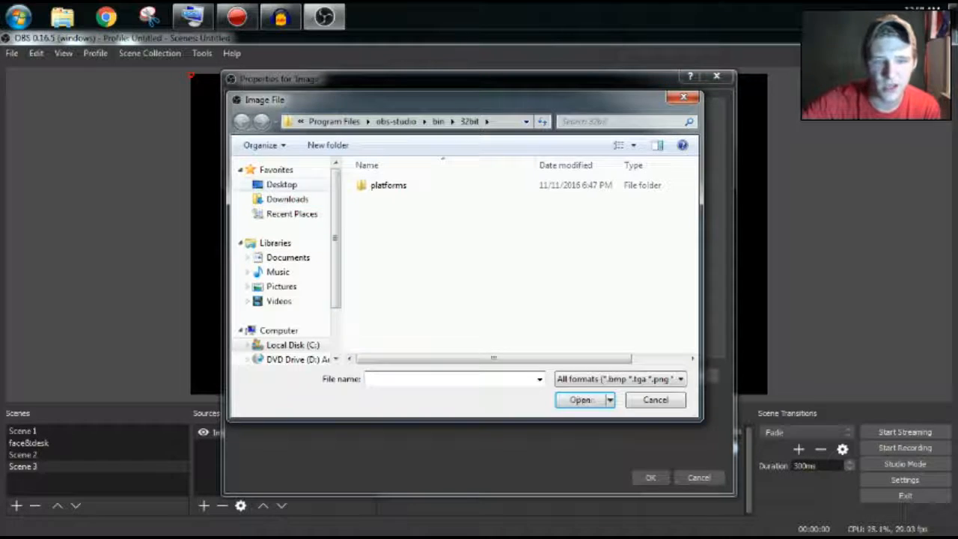
pyautogui.click(281, 184)
pyautogui.scroll(-3, 516, 258)
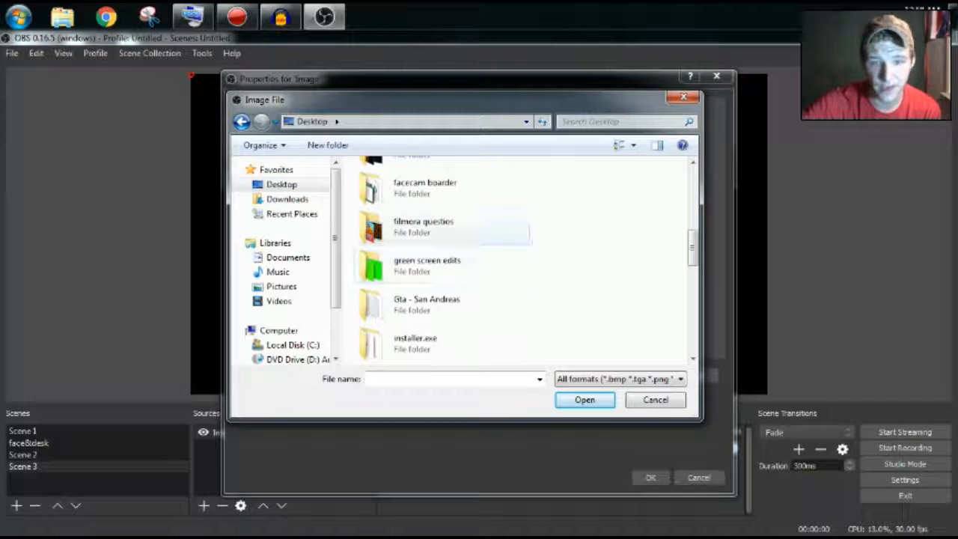
pyautogui.doubleClick(425, 187)
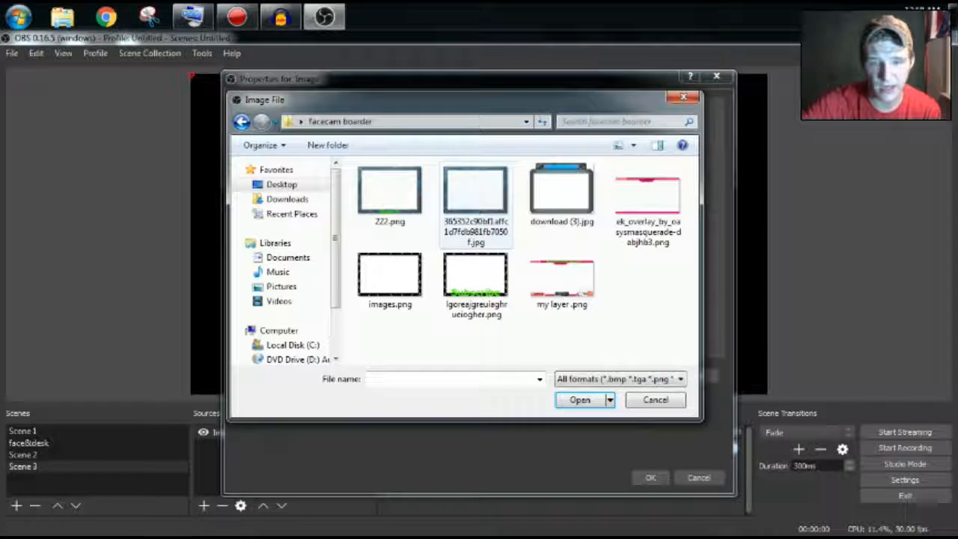
pyautogui.doubleClick(389, 193)
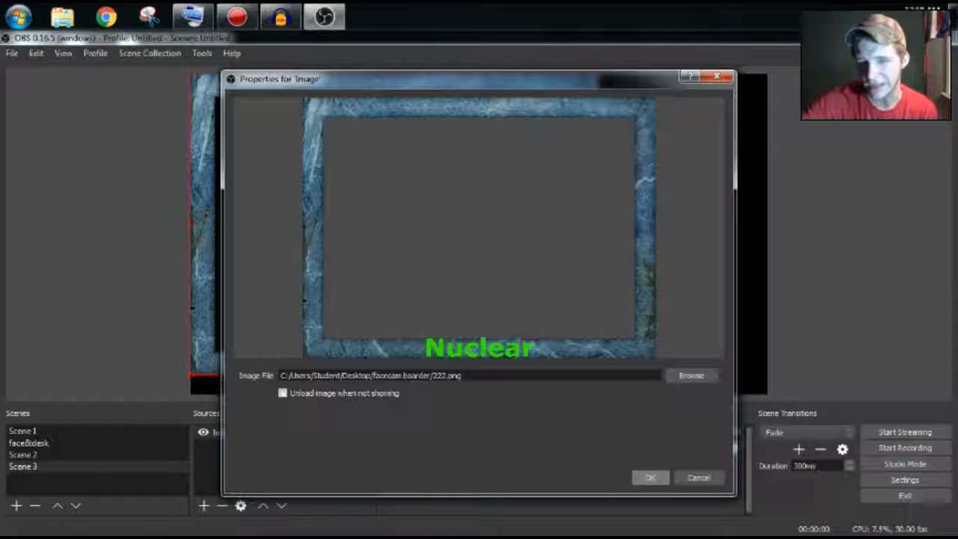
pyautogui.click(649, 478)
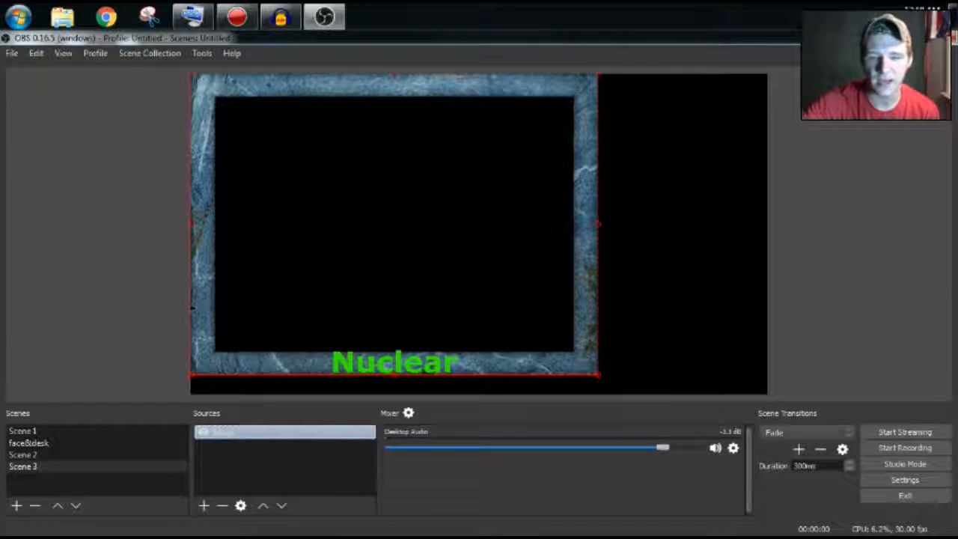
pyautogui.moveTo(393, 224); pyautogui.dragTo(473, 234)
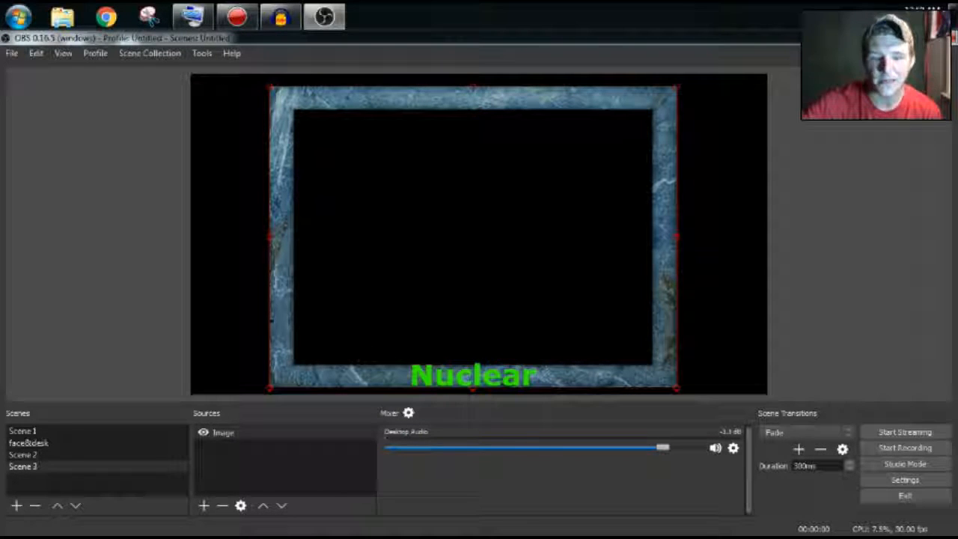
# - Remove the Image source from Scene 3
pyautogui.rightClick(272, 438)
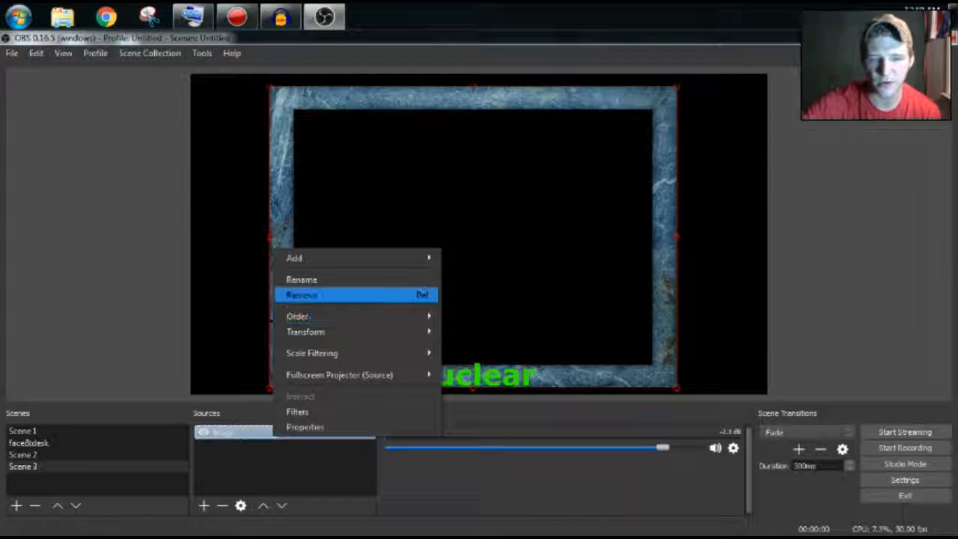
pyautogui.click(299, 294)
pyautogui.click(510, 307)
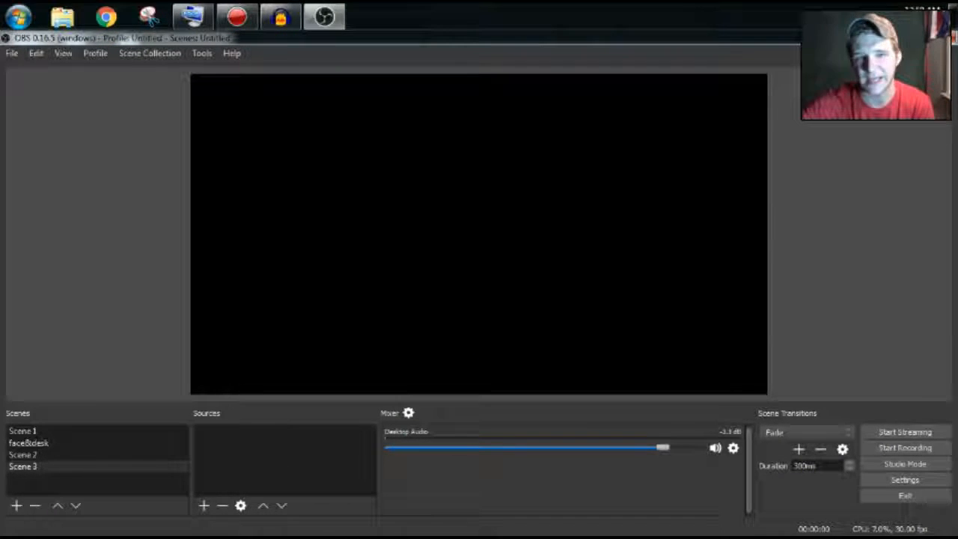
# - Add a new Window Capture source to Scene 3 that captures the Audacity window
pyautogui.rightClick(280, 455)
pyautogui.moveTo(299, 465)
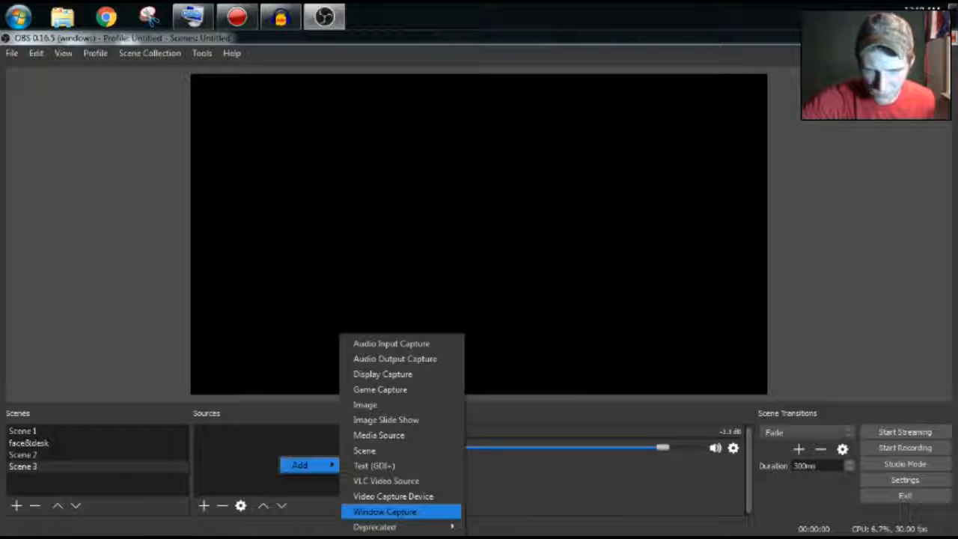
pyautogui.click(384, 511)
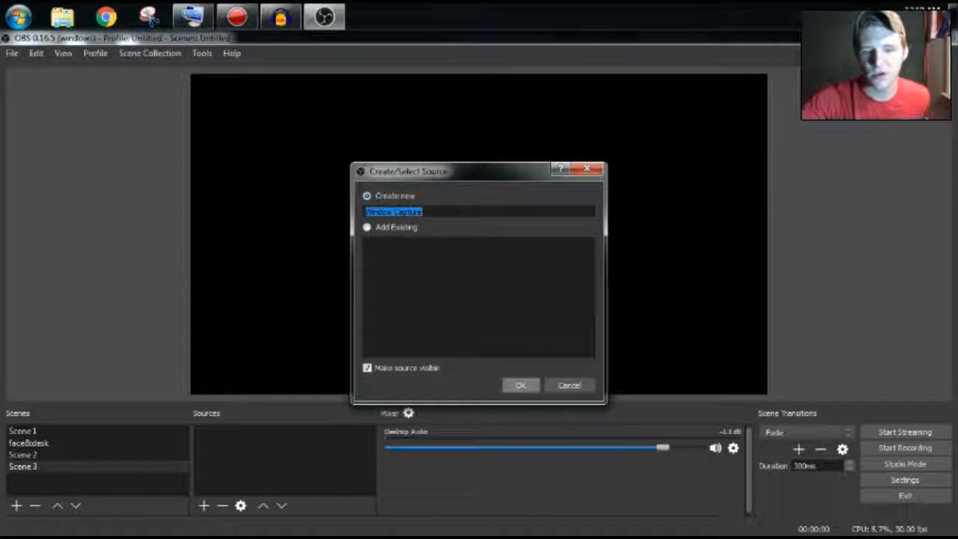
pyautogui.press('Return')
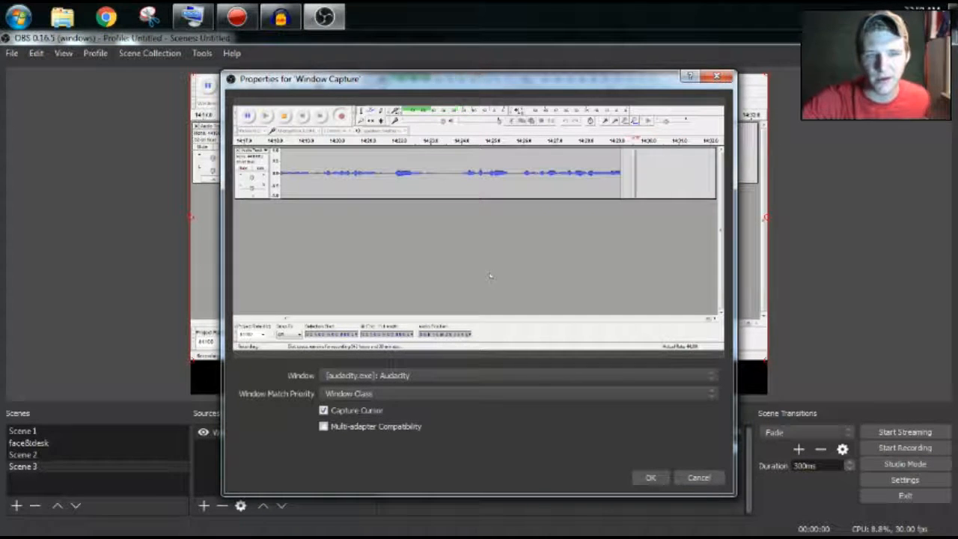
pyautogui.click(436, 376)
pyautogui.click(436, 376)
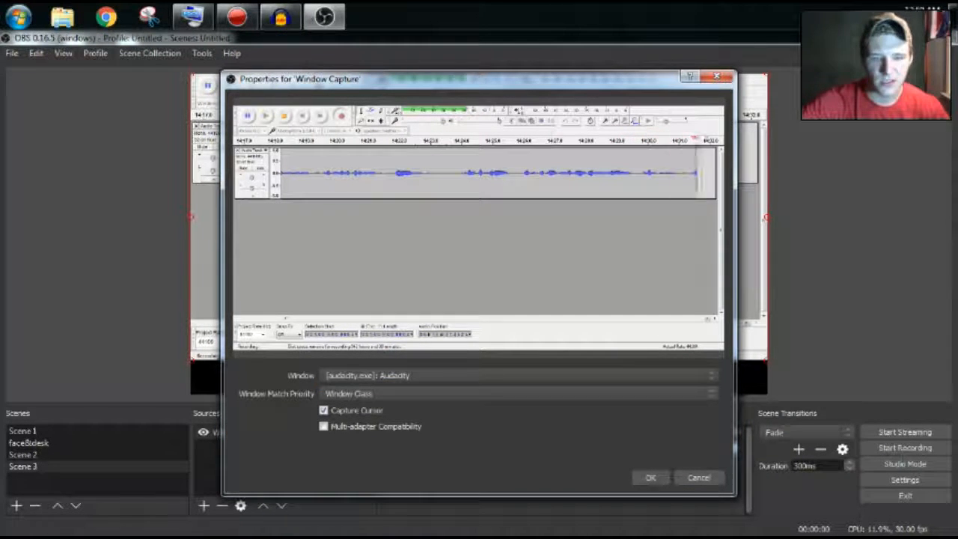
# - Set the window match priority to Window Title and enable Multi-adapter Compatibility, keeping Audacity as the captured window
pyautogui.click(393, 394)
pyautogui.click(392, 405)
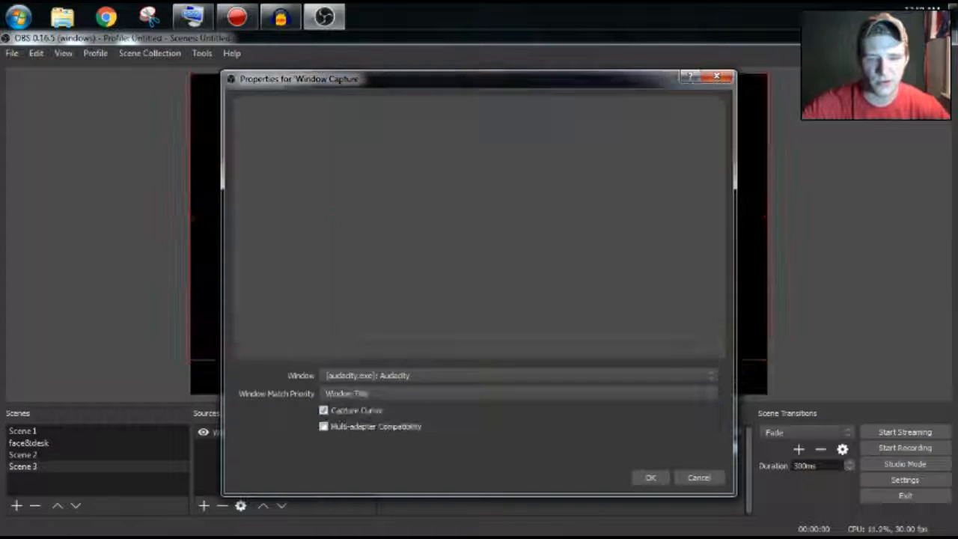
pyautogui.click(404, 375)
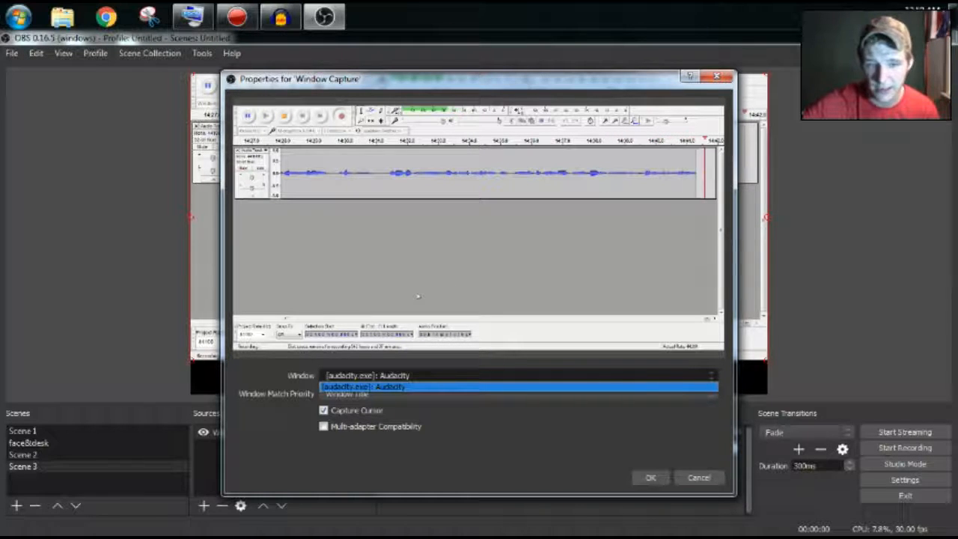
pyautogui.click(361, 426)
pyautogui.click(392, 376)
pyautogui.click(390, 386)
# - Set the window match priority to Executable Name, keep the Audacity window selected and accept the Window Capture properties
pyautogui.click(386, 393)
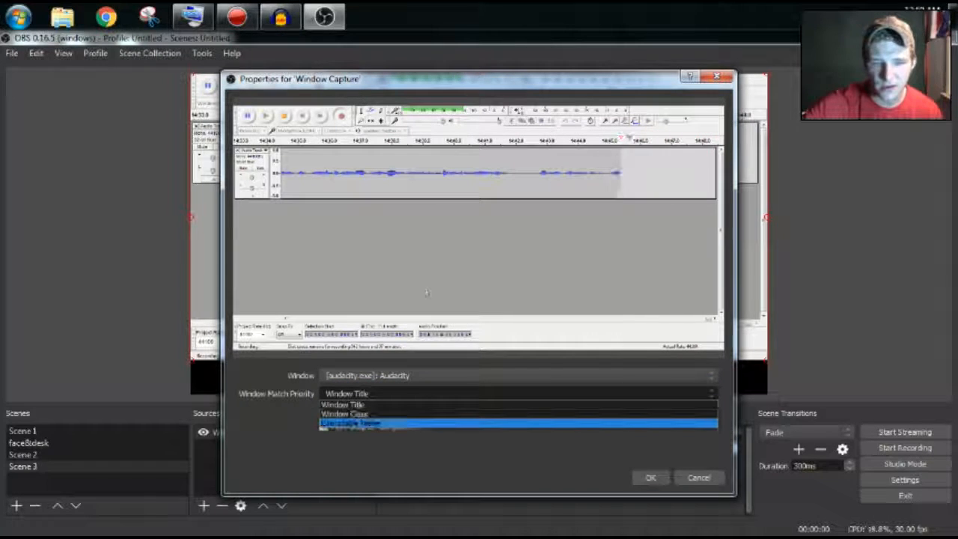
pyautogui.click(375, 423)
pyautogui.click(385, 375)
pyautogui.click(386, 386)
pyautogui.click(385, 376)
pyautogui.click(397, 386)
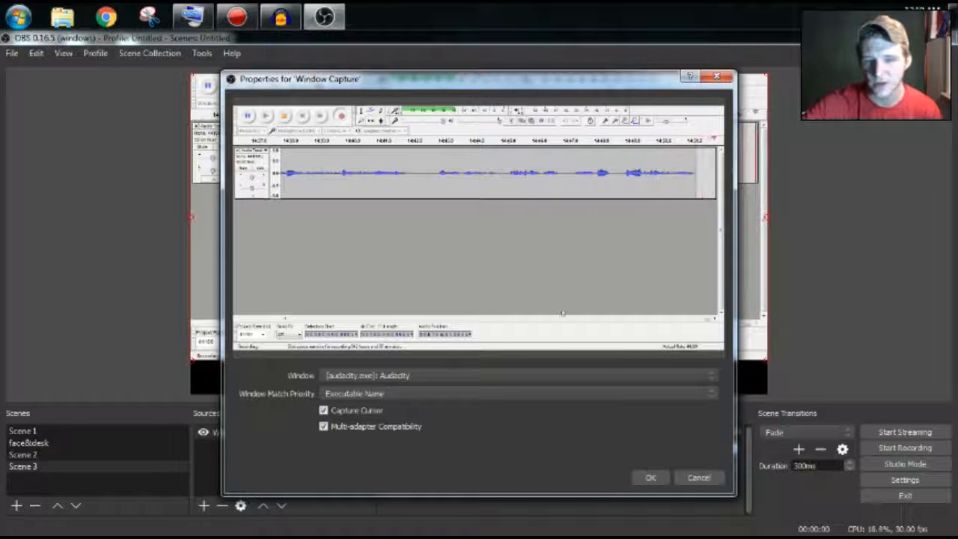
pyautogui.click(650, 477)
# - Remove the Window Capture source from Scene 3
pyautogui.rightClick(336, 428)
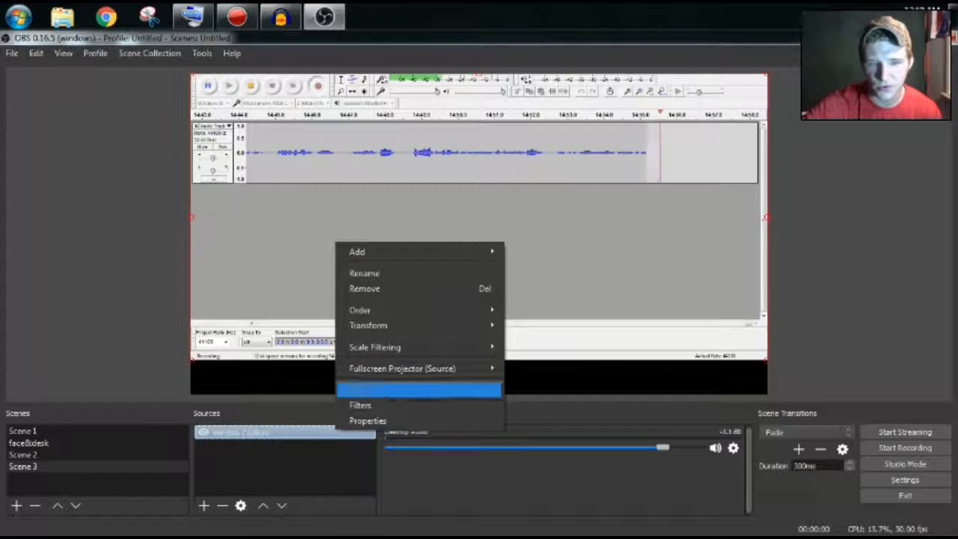
pyautogui.click(374, 288)
pyautogui.click(532, 307)
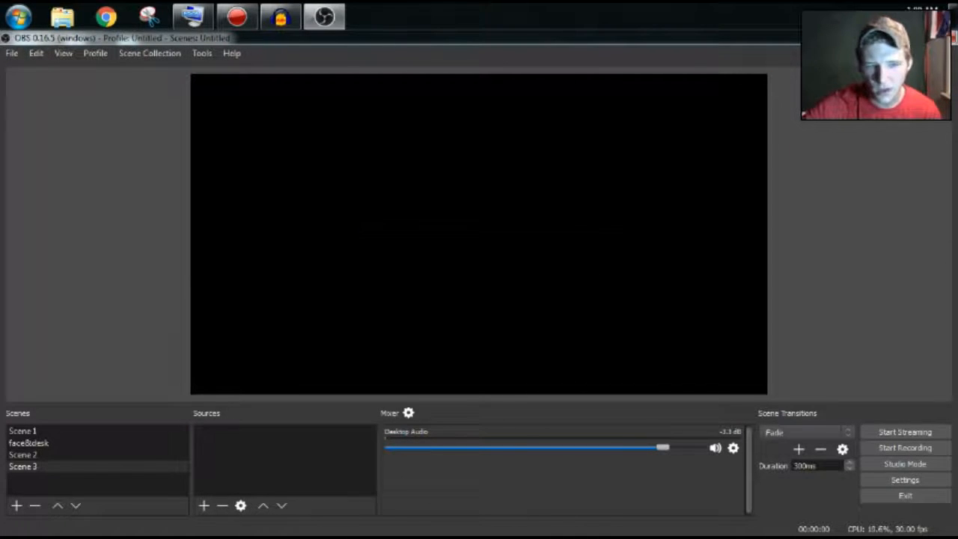
pyautogui.rightClick(275, 458)
pyautogui.moveTo(299, 465)
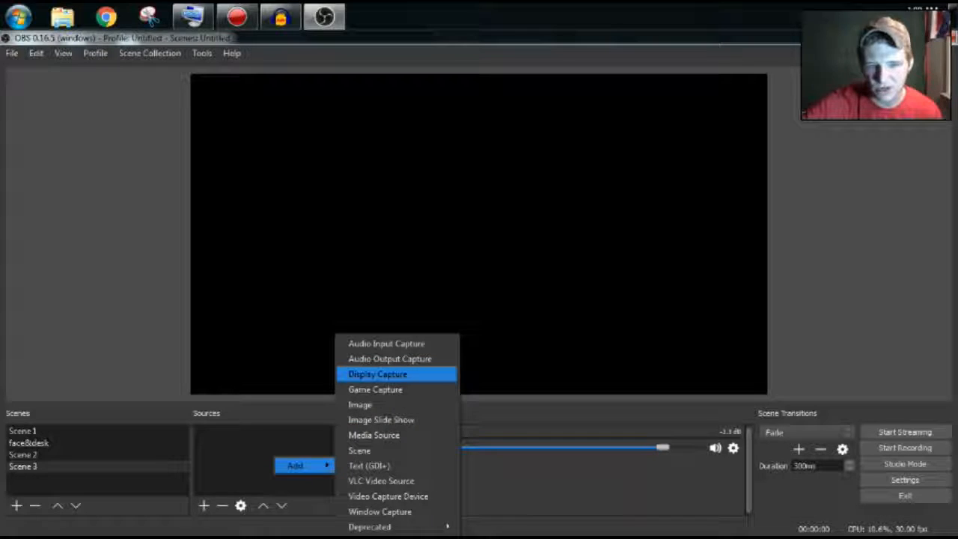
pyautogui.press('Escape')
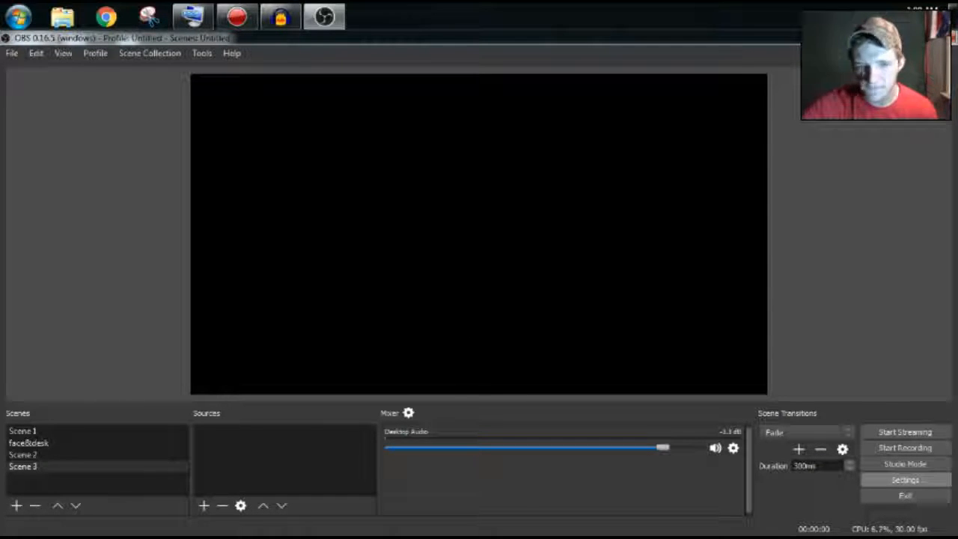
pyautogui.click(12, 53)
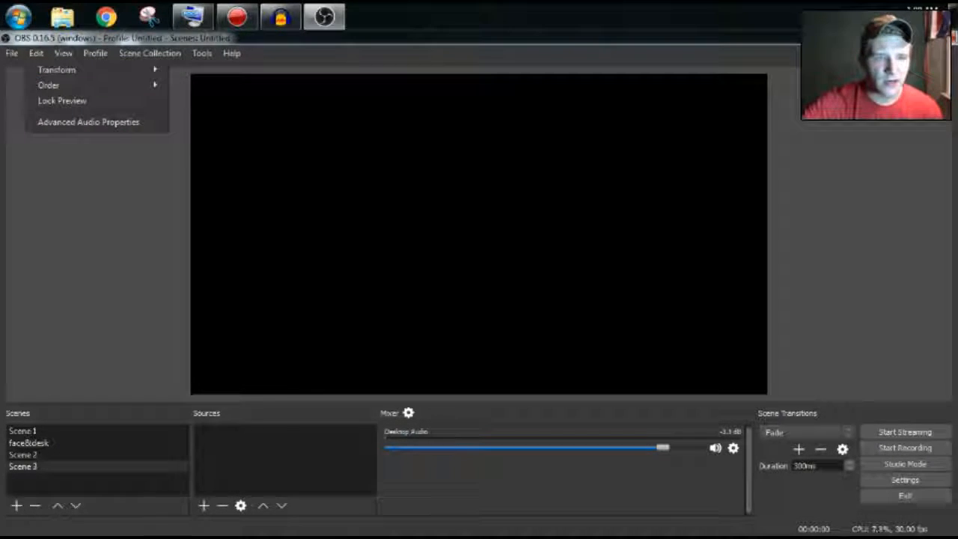
pyautogui.moveTo(95, 53)
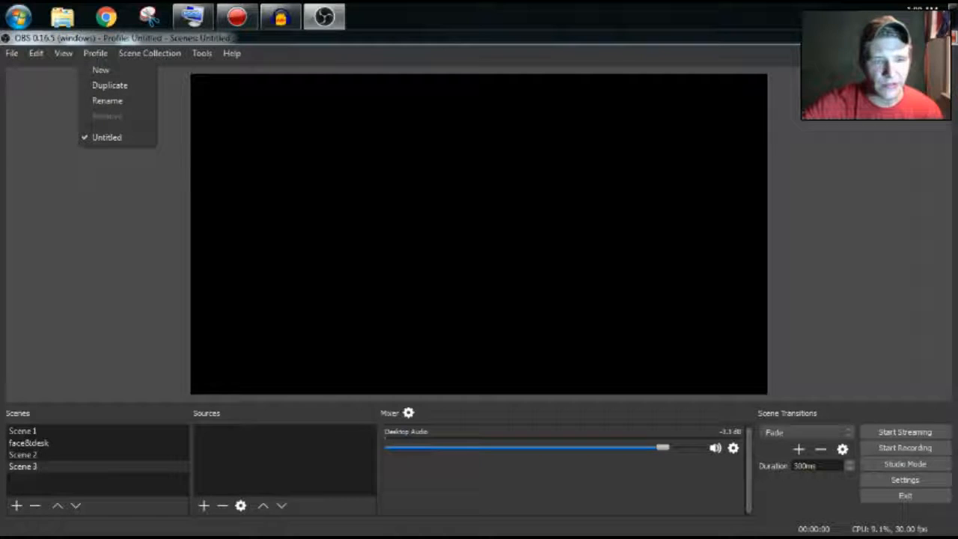
pyautogui.moveTo(231, 53)
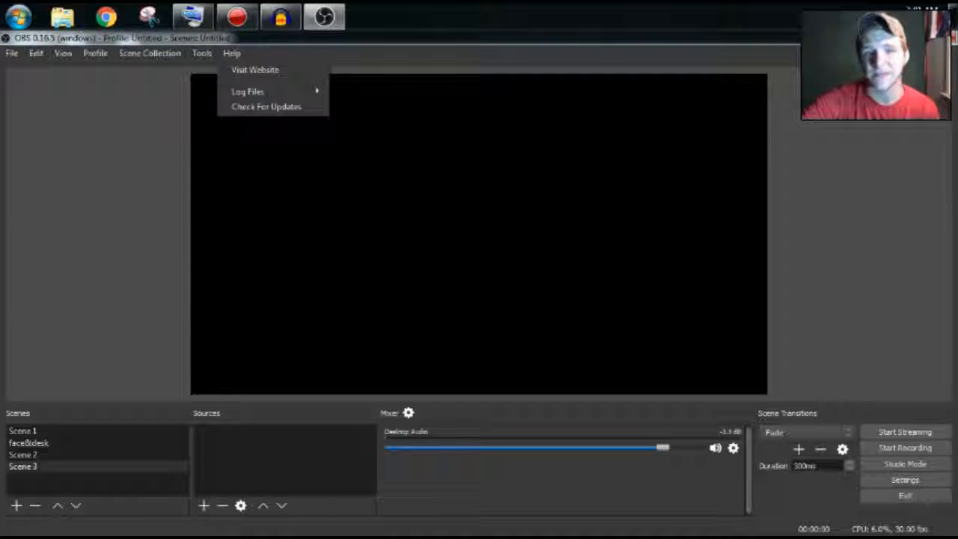
# - Switch to the Audacity window with the running audio recording
pyautogui.click(280, 18)
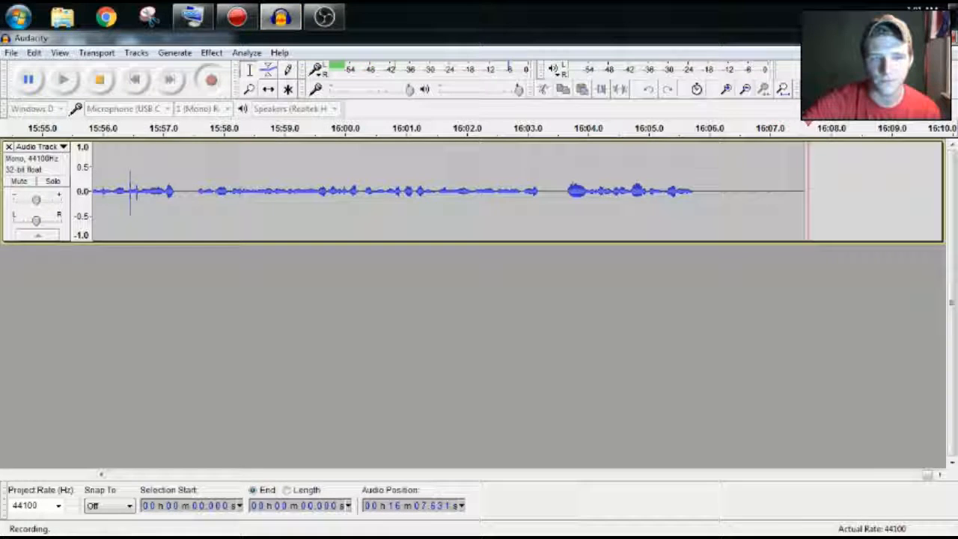